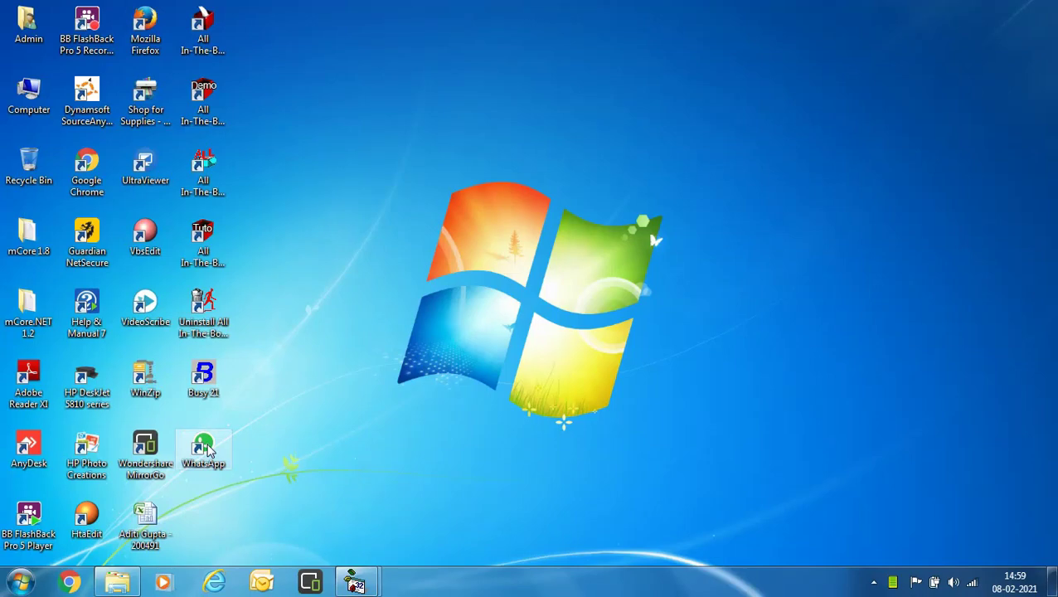
click(208, 449)
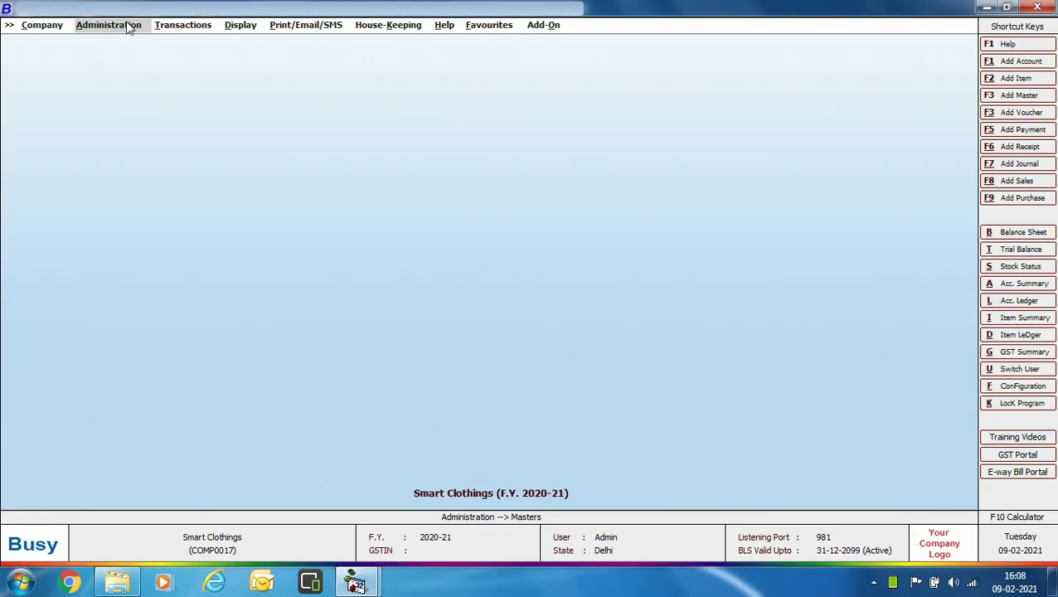
Add a new SMS API format named WA in the SMS API configuration and load it for editing
click(130, 25)
click(120, 54)
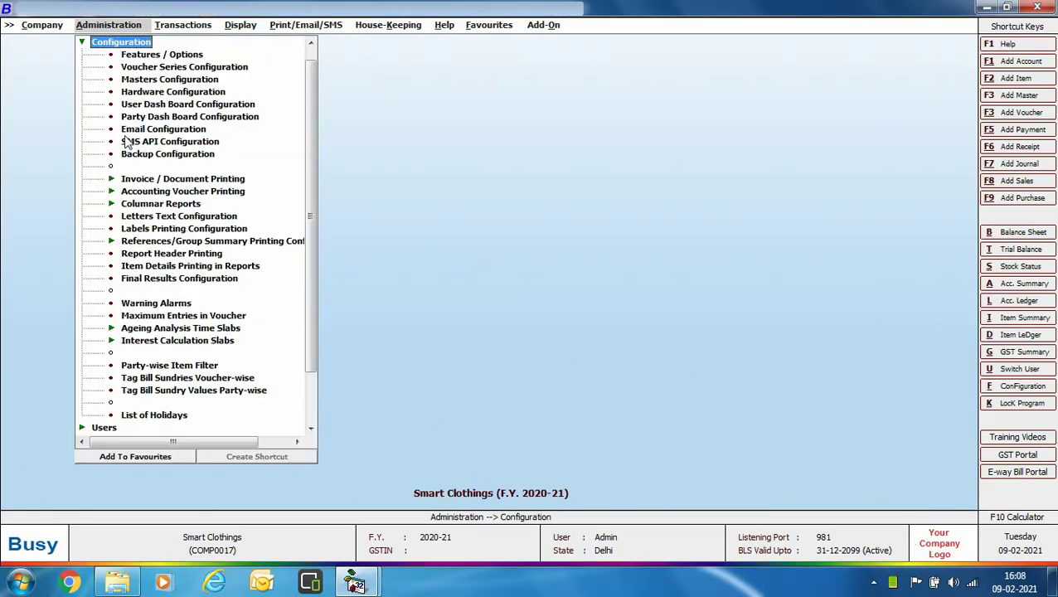
click(177, 143)
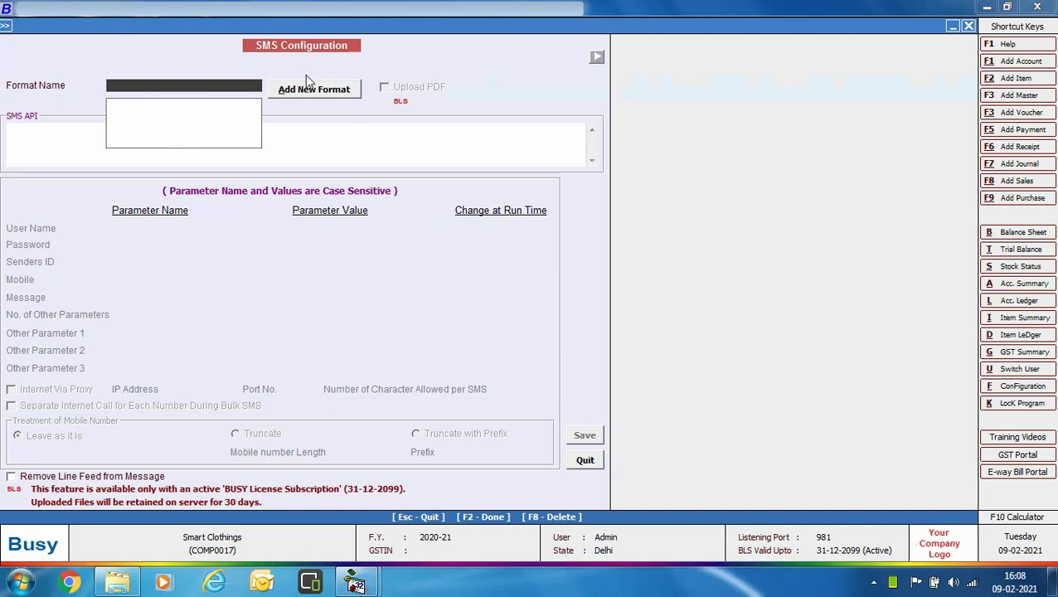
click(303, 95)
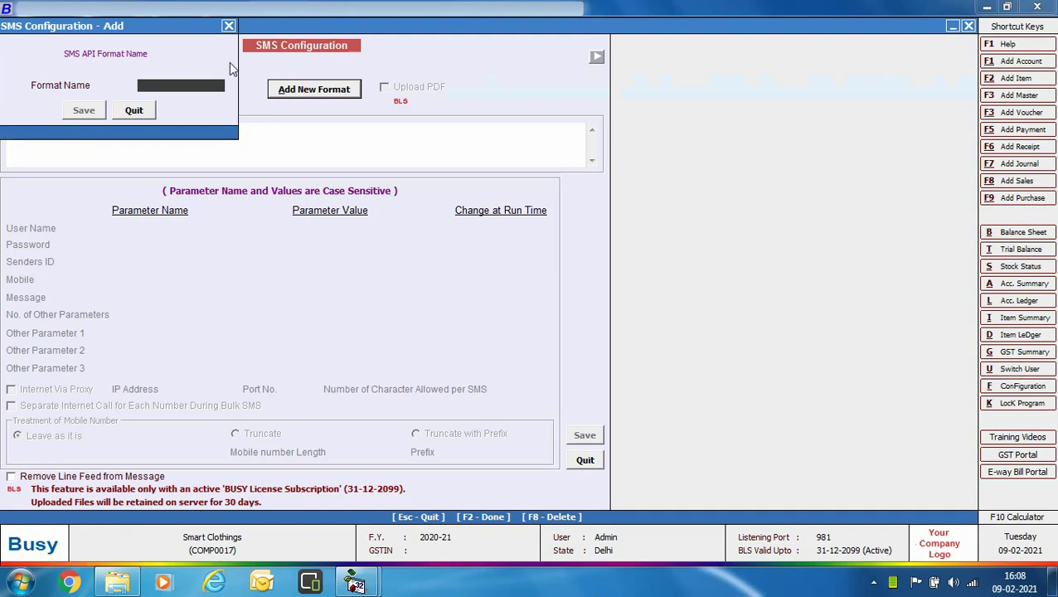
text(WA)
click(85, 114)
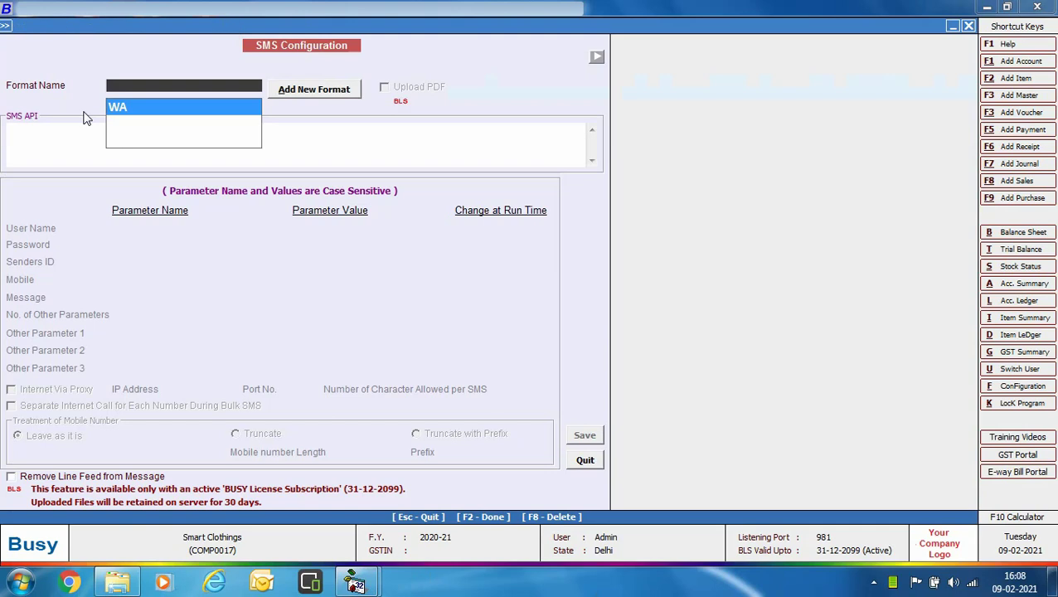
key(Return)
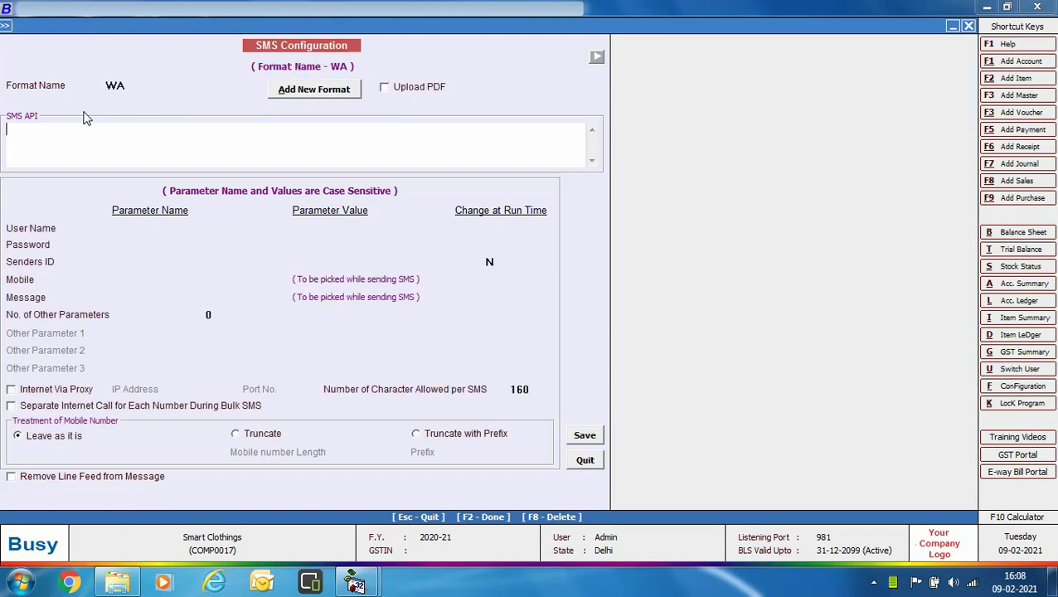
Enable PDF upload for the WA format and enter whatsapp://send?phone=phoneNo&text=message as its SMS API
click(384, 89)
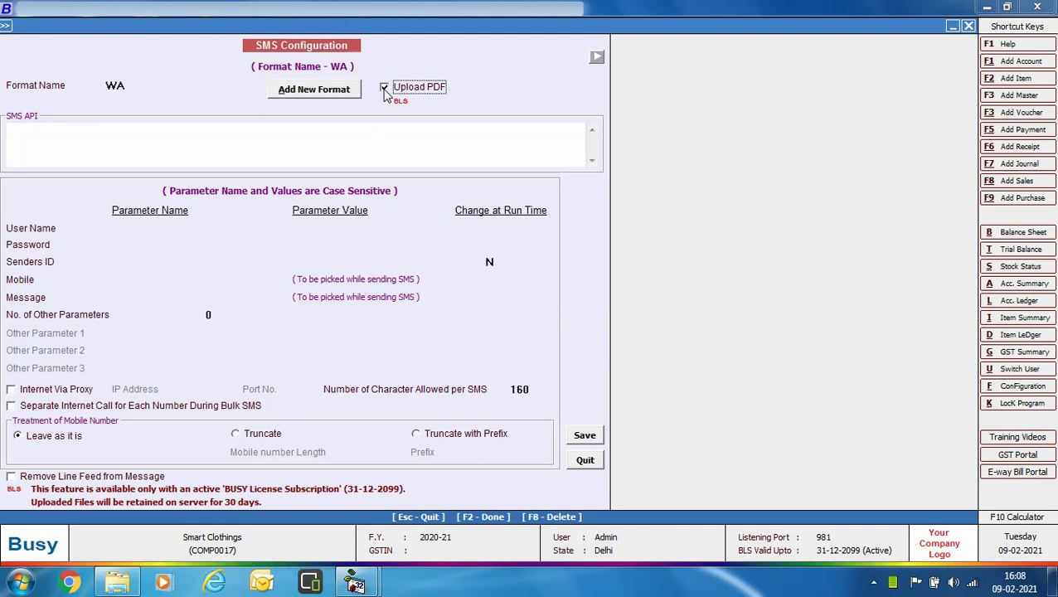
click(46, 140)
text(whatsapp://send?phone=phoneNo&text=message)
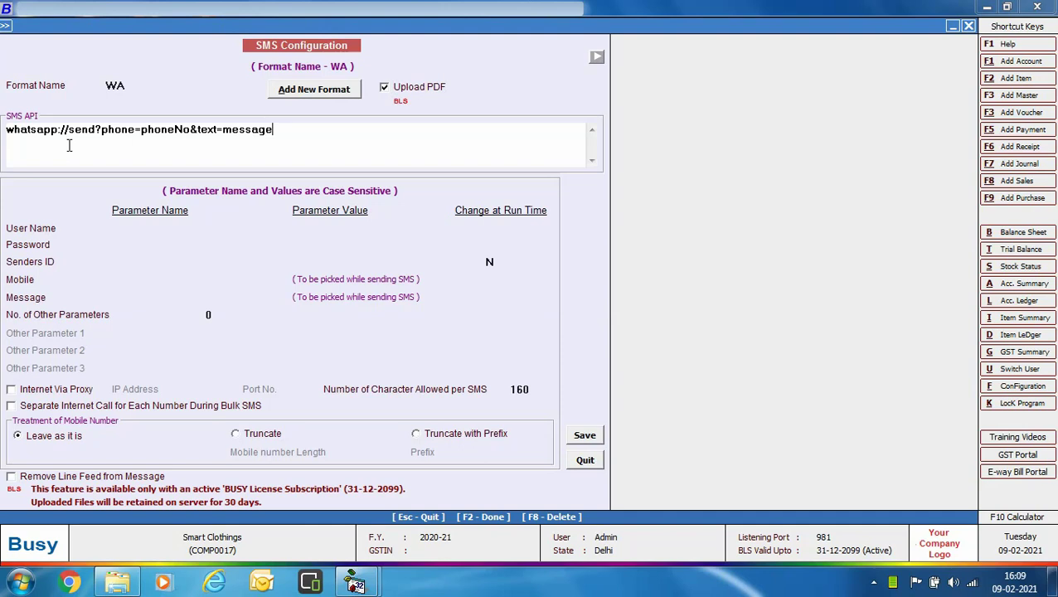
Set the Mobile parameter name to phoneNo and the Message parameter name to message, then save the WA format and leave SMS configuration
click(172, 281)
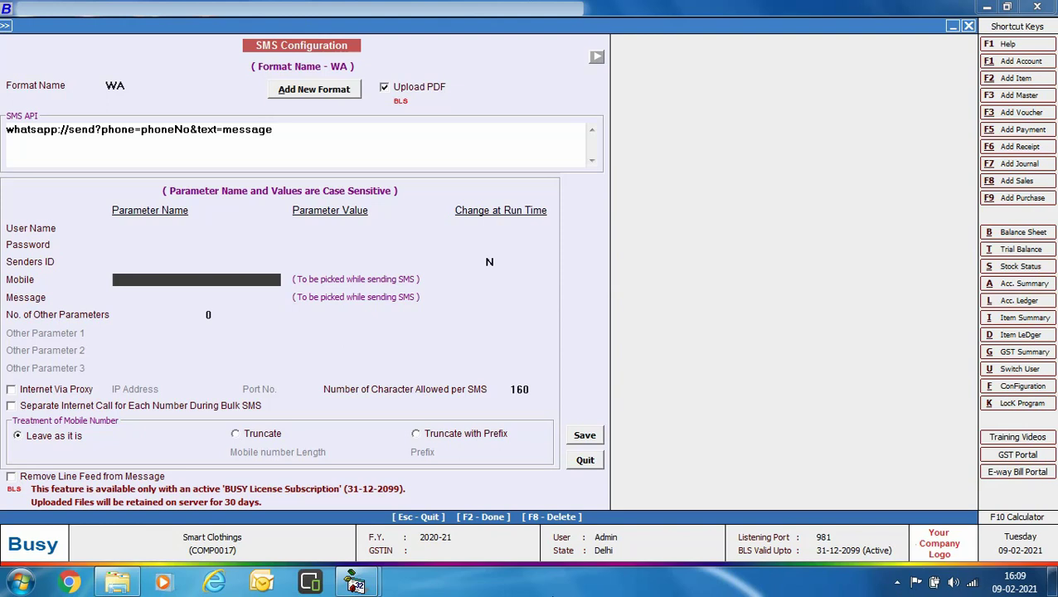
text(phoneNo)
key(Return)
text(message)
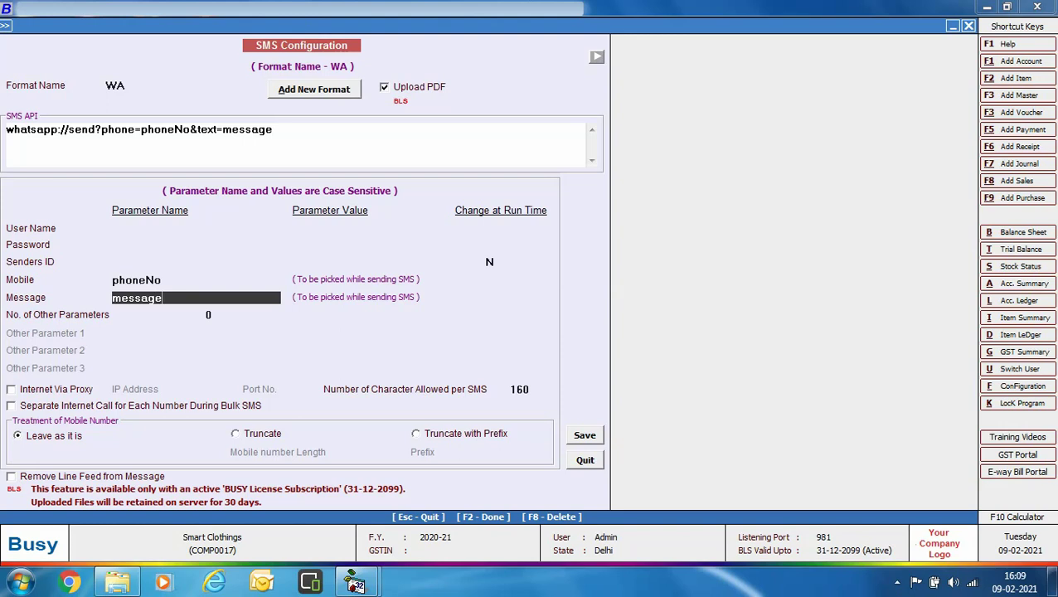
click(600, 432)
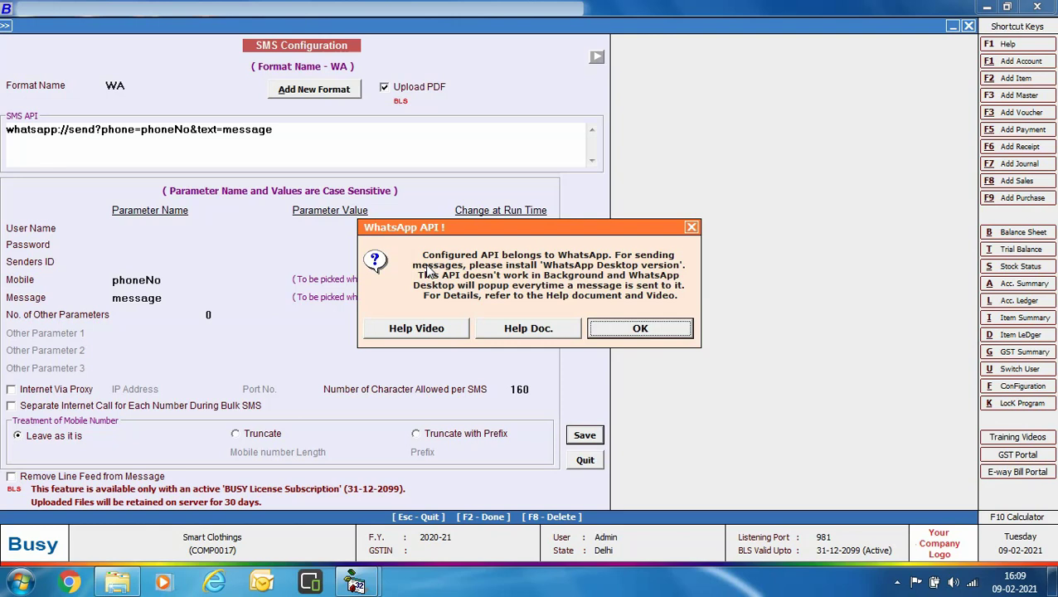
click(666, 332)
click(593, 462)
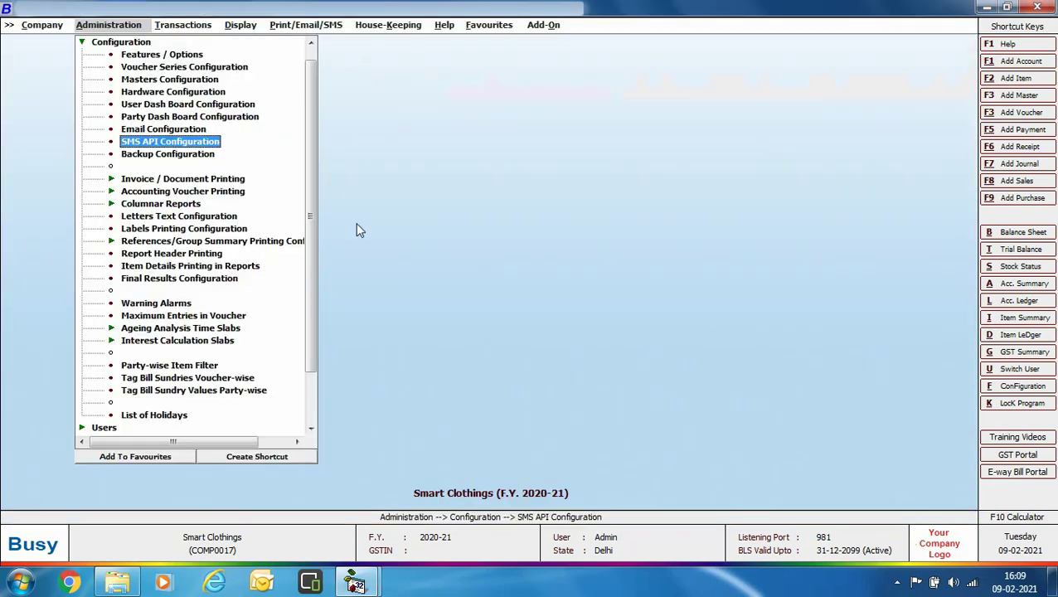
Set Send SMS After Saving to Y in the voucher configuration of the Sales voucher series Main
double_click(177, 68)
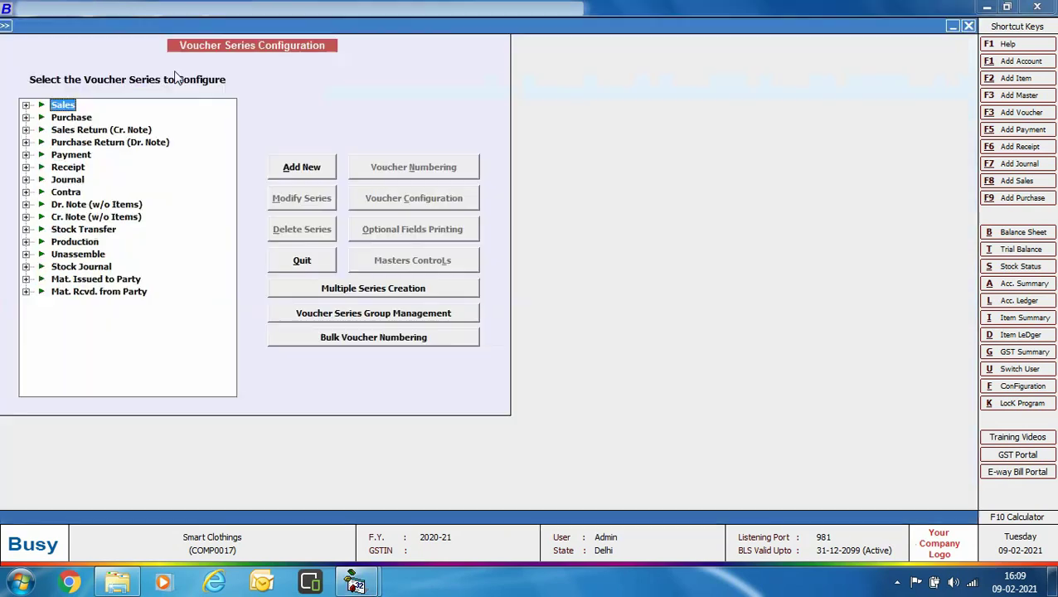
double_click(79, 104)
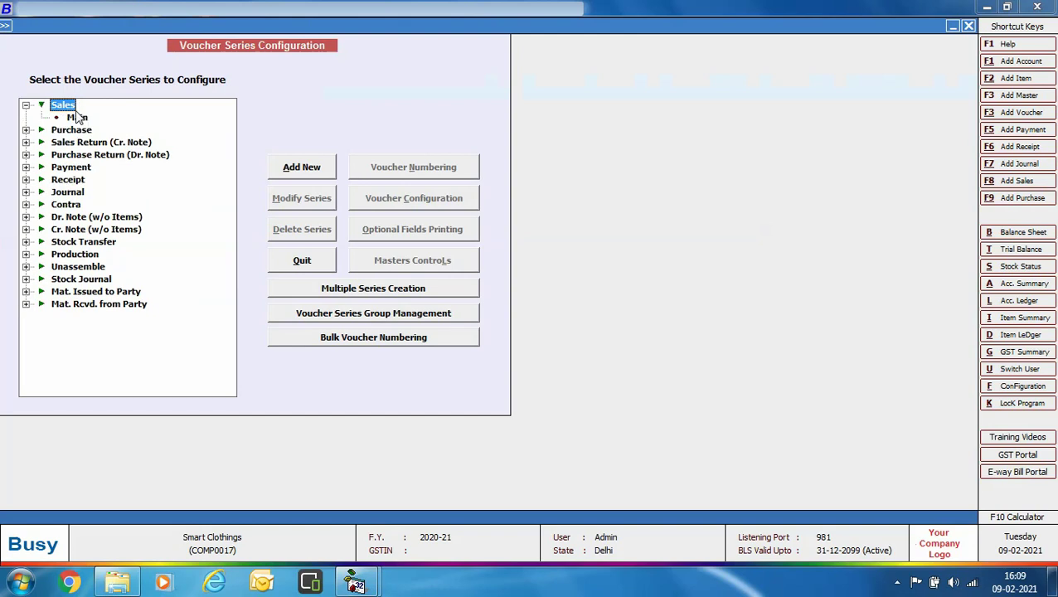
click(77, 117)
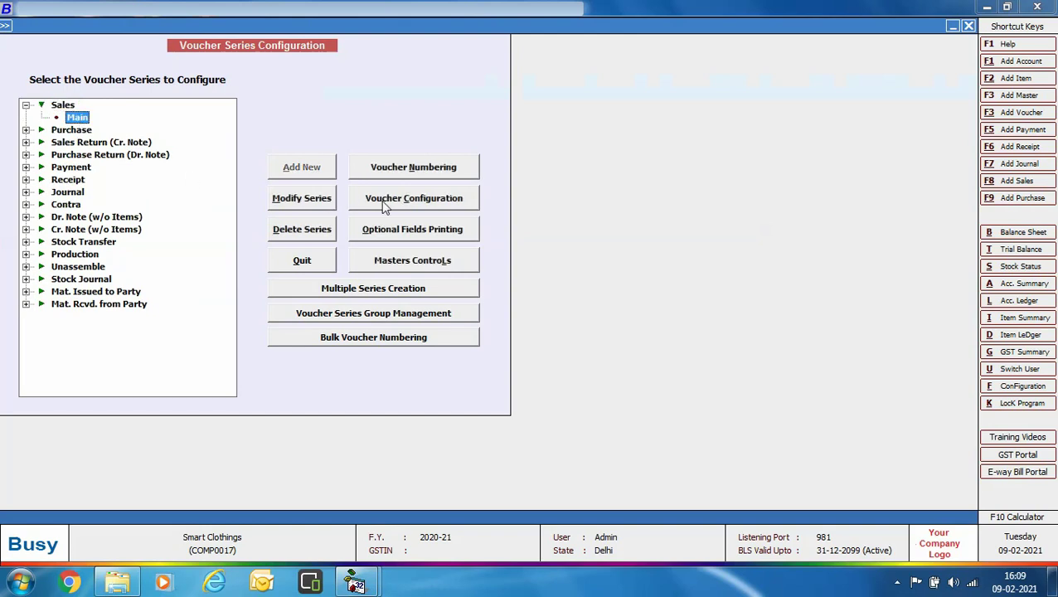
click(384, 207)
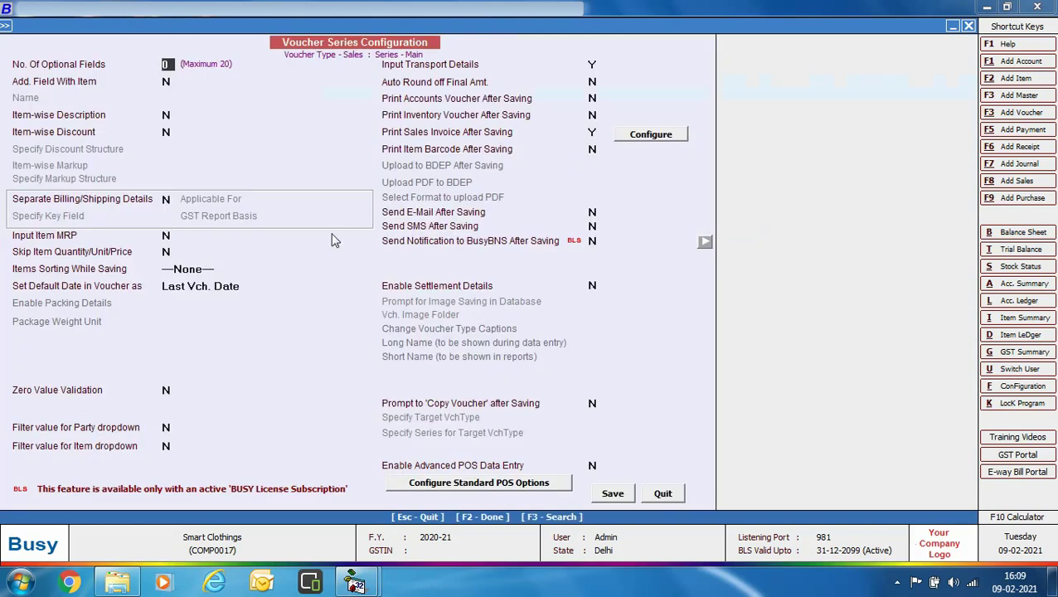
click(596, 224)
key(y)
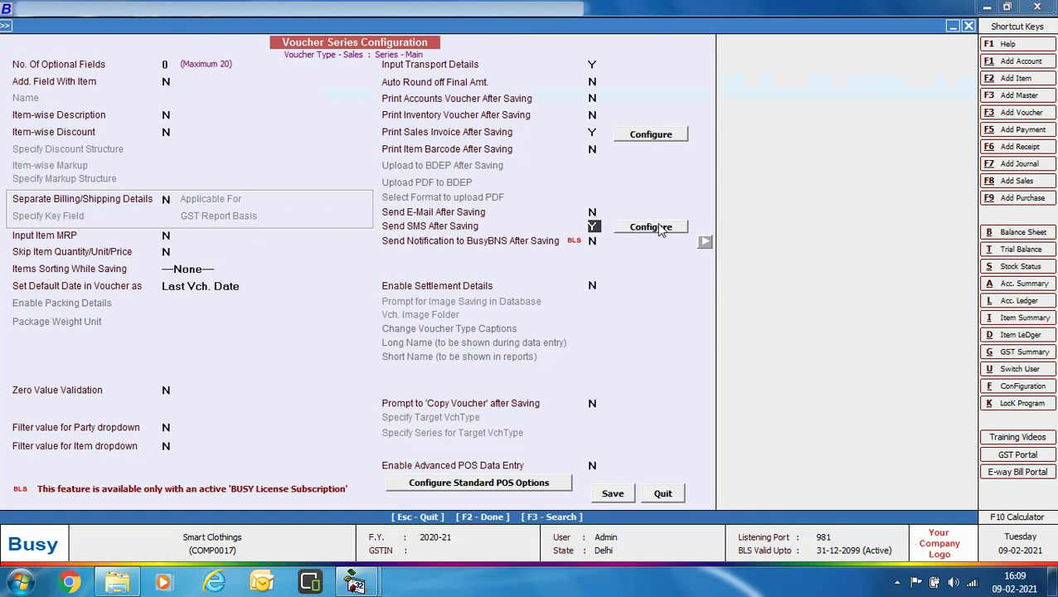
Set PDF Attachment Format 1 to STANDARD in the Sales series' SMS details, keep the other sending options, and save the configuration
click(659, 228)
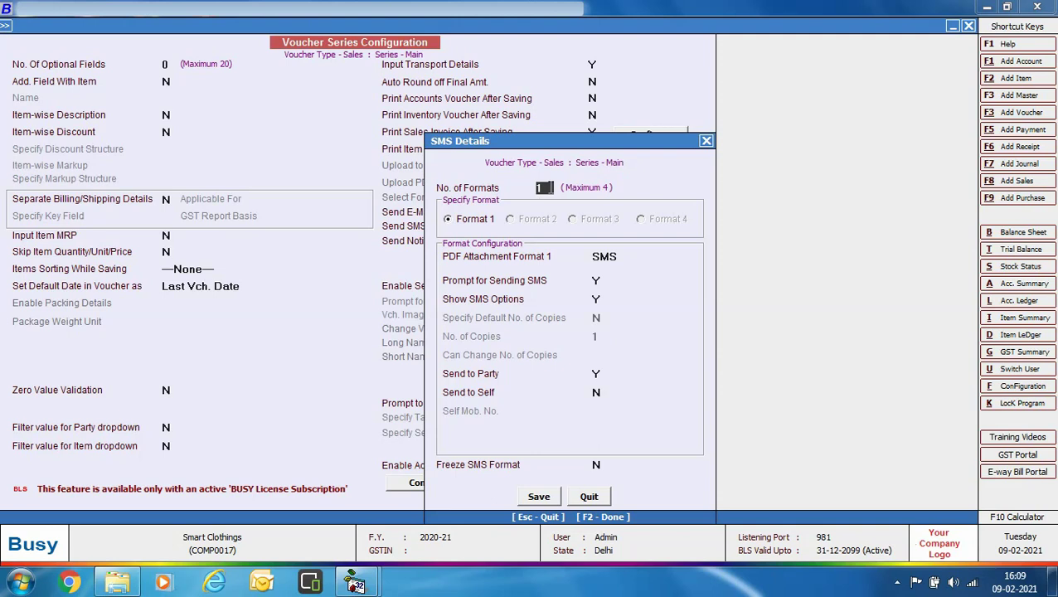
click(621, 258)
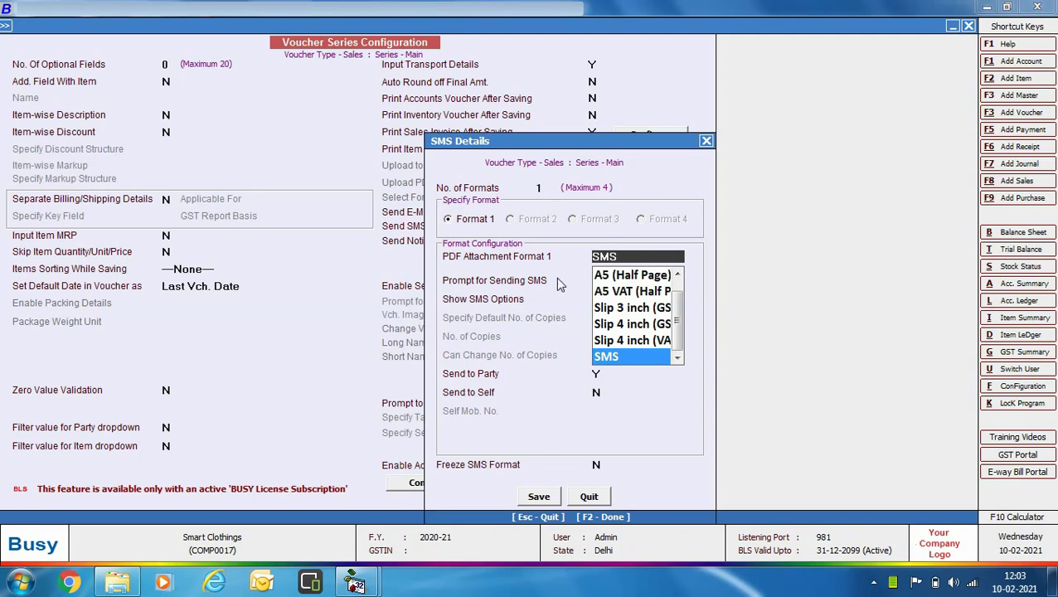
scroll(618, 315, up, 1)
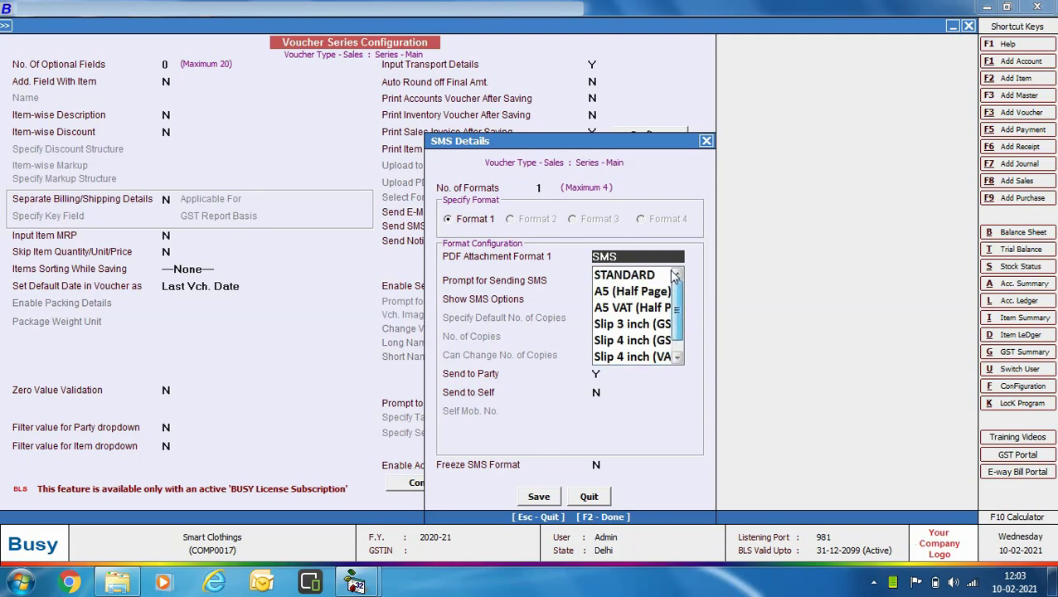
click(620, 279)
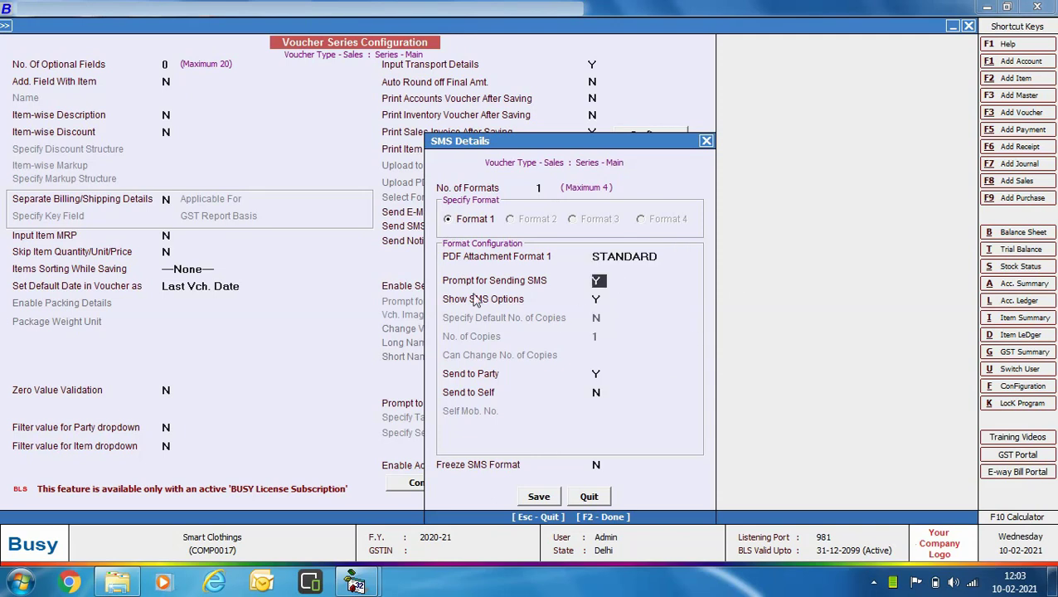
click(613, 297)
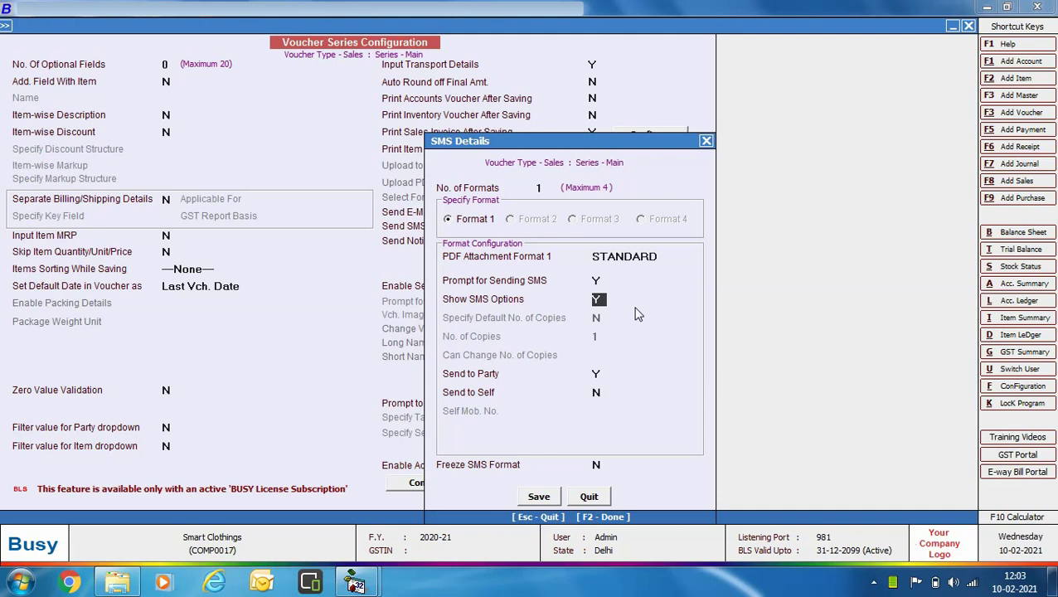
key(Return)
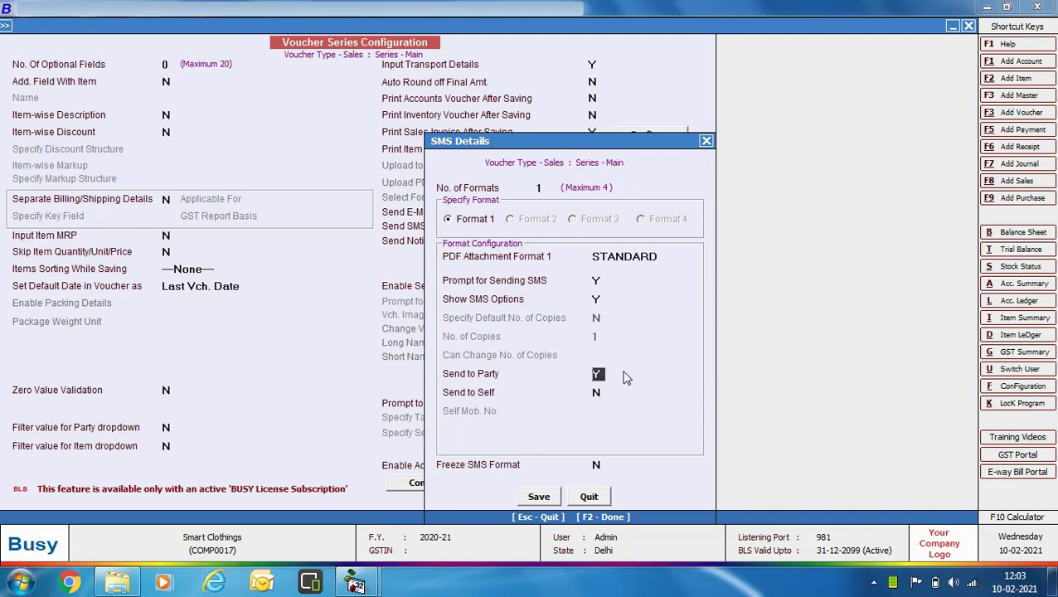
key(Return)
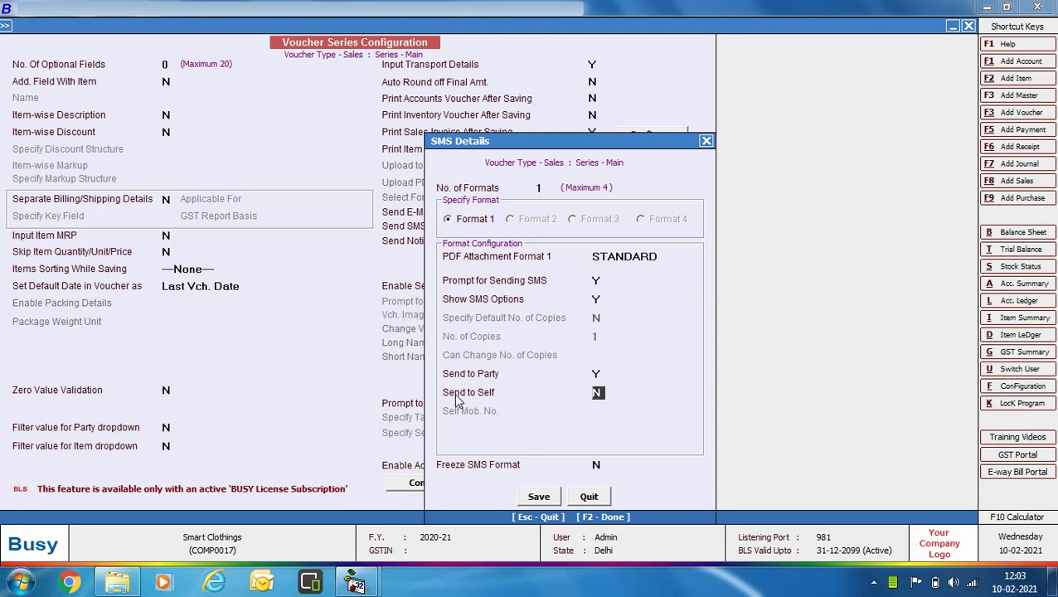
key(Return)
click(539, 496)
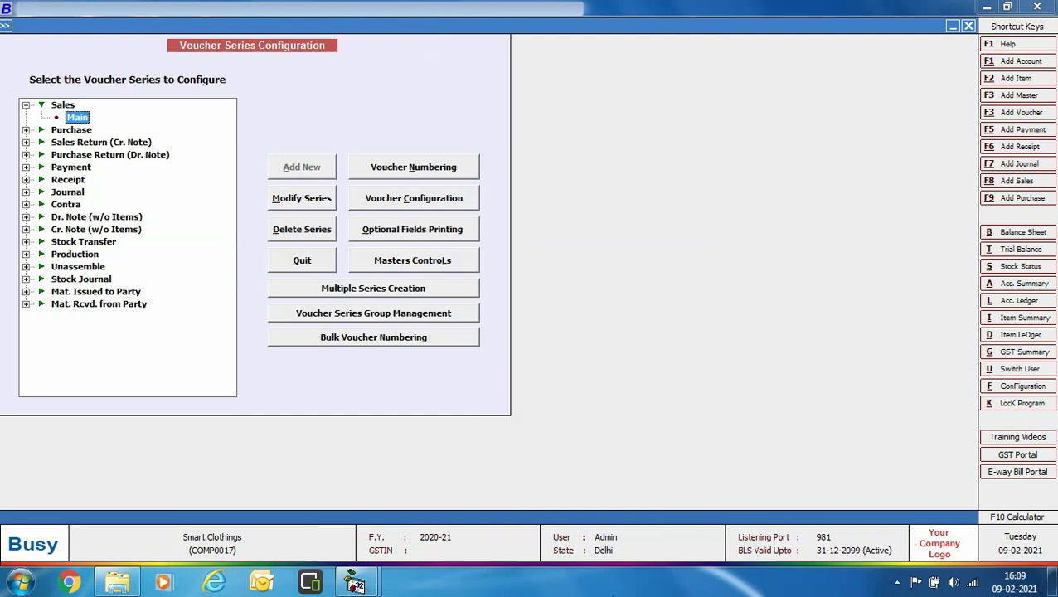
key(Escape)
key(Escape)
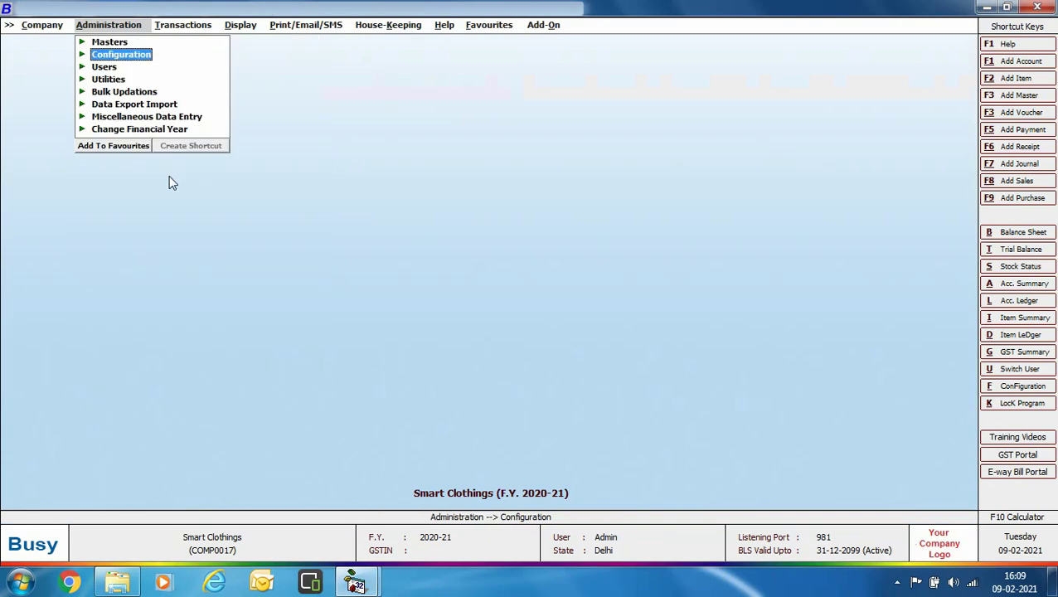
Check the WhatsApp number field in the Jain Traders account master, then leave the account without changes
click(116, 42)
click(133, 55)
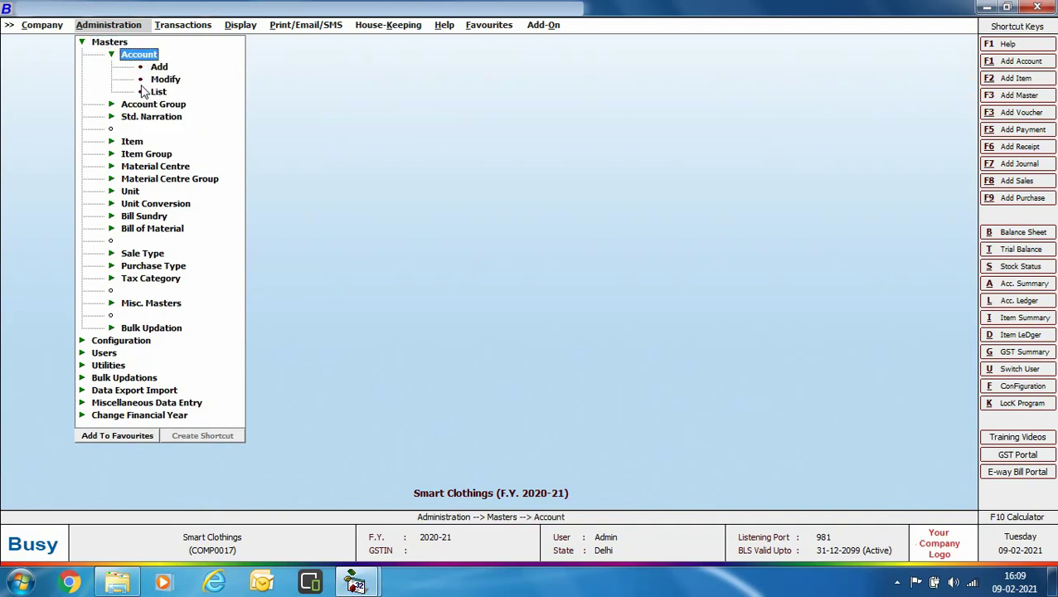
click(149, 77)
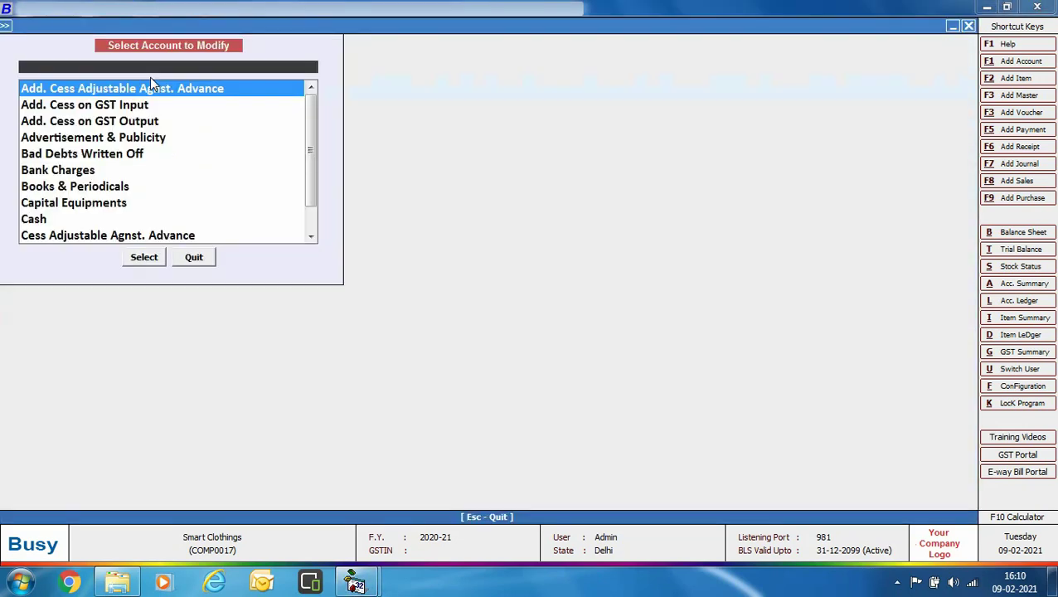
click(142, 259)
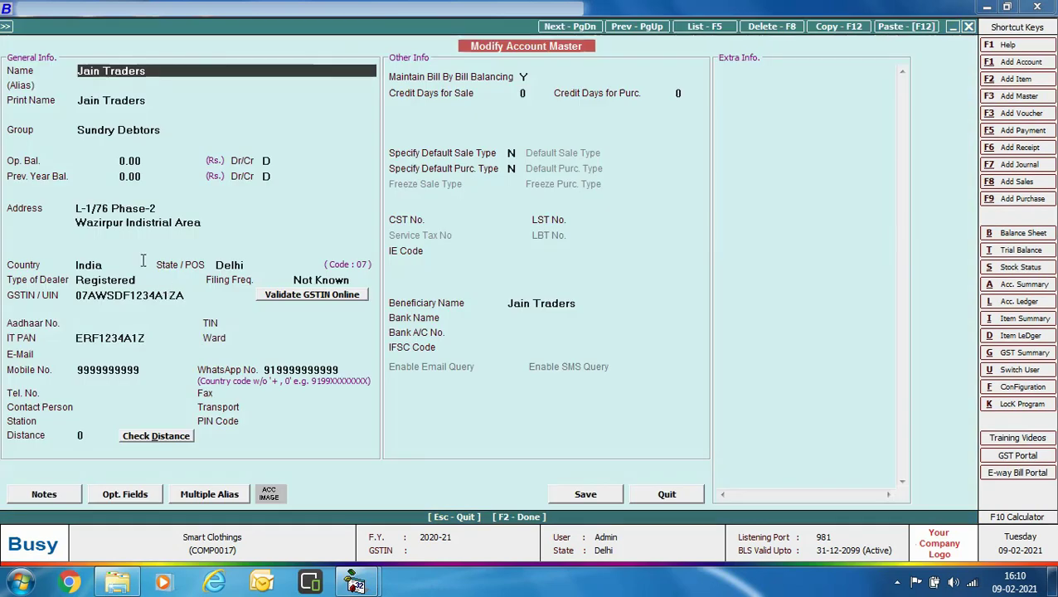
click(315, 369)
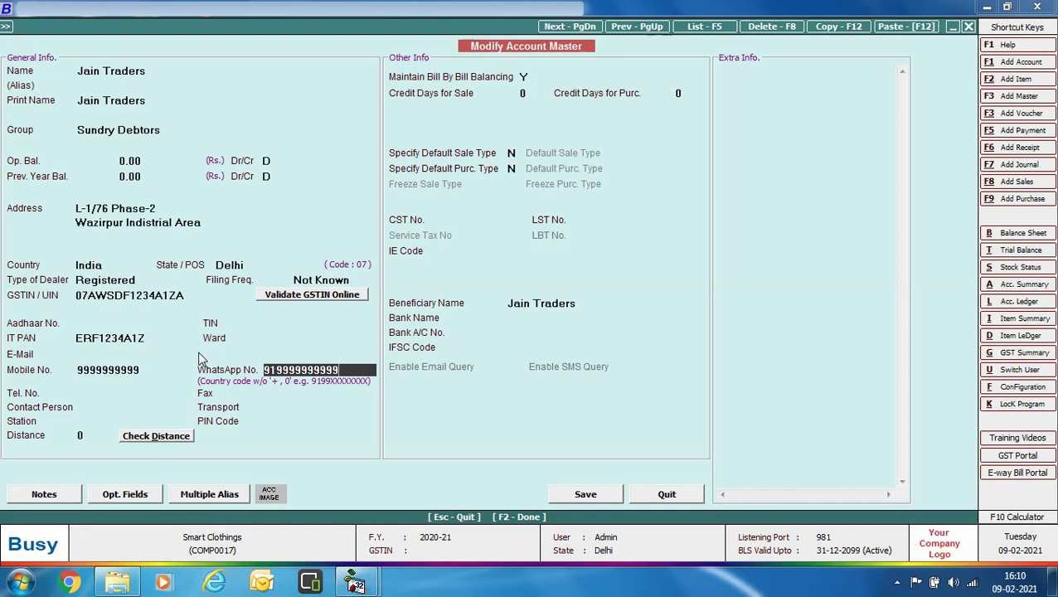
key(Escape)
key(Escape)
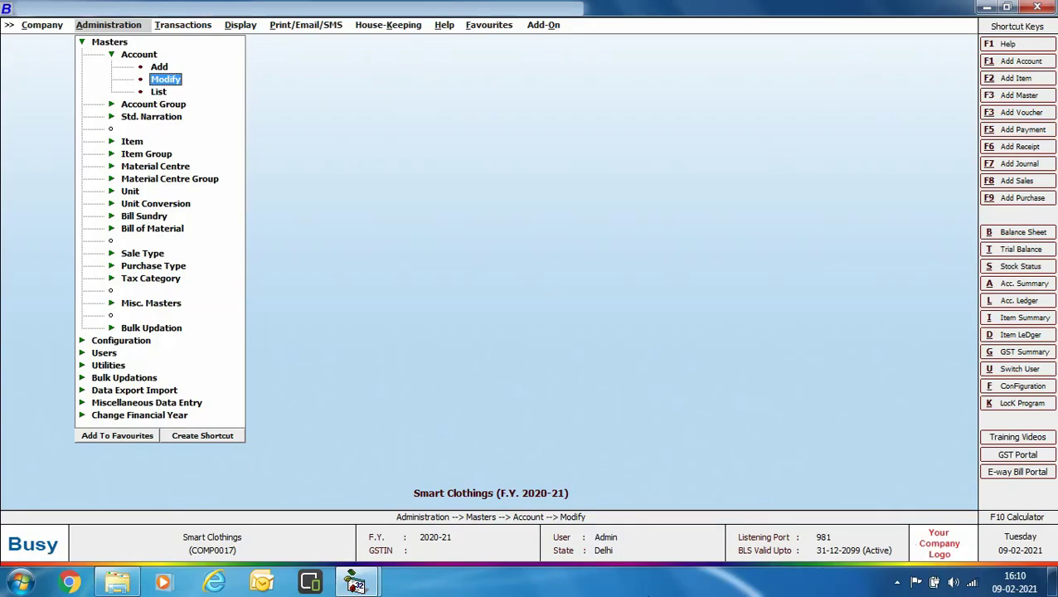
Start a new sales voucher in series Main dated 01-02-2021 with sale type L/GST-18% and party Jain Traders
click(174, 28)
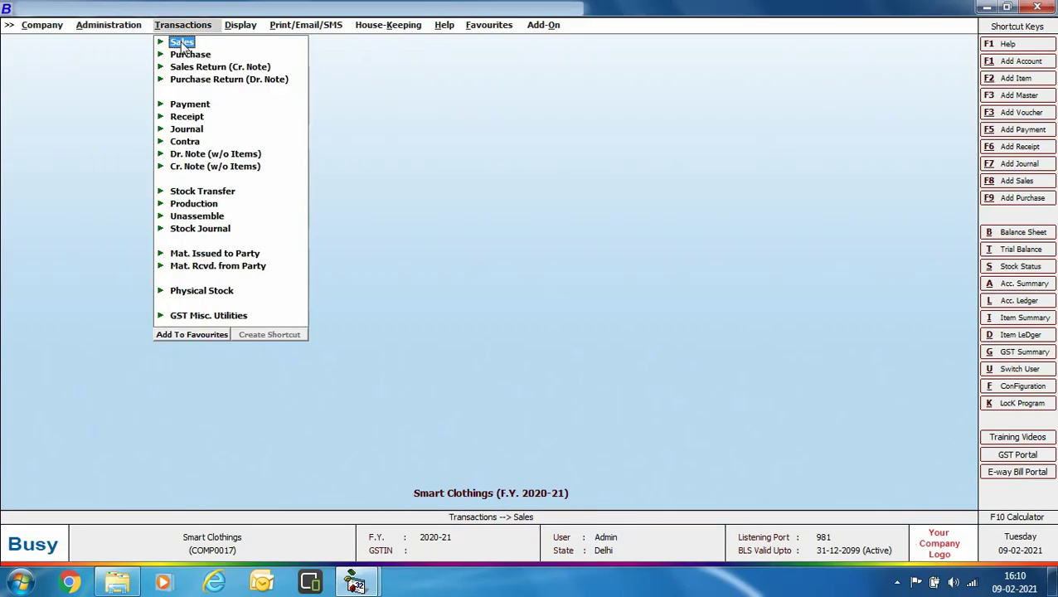
click(183, 43)
click(209, 55)
key(Return)
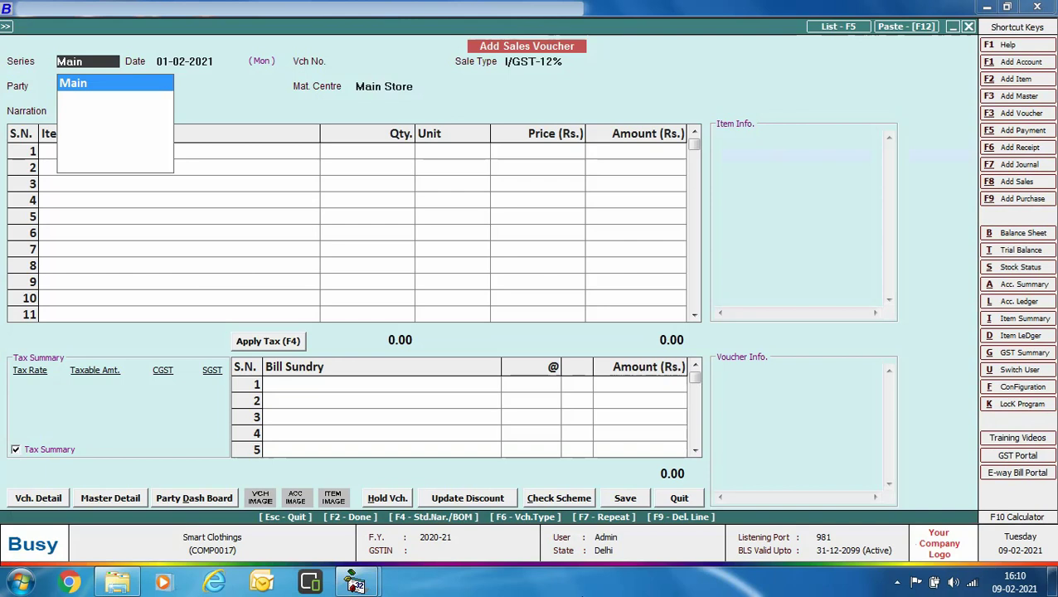
key(Return)
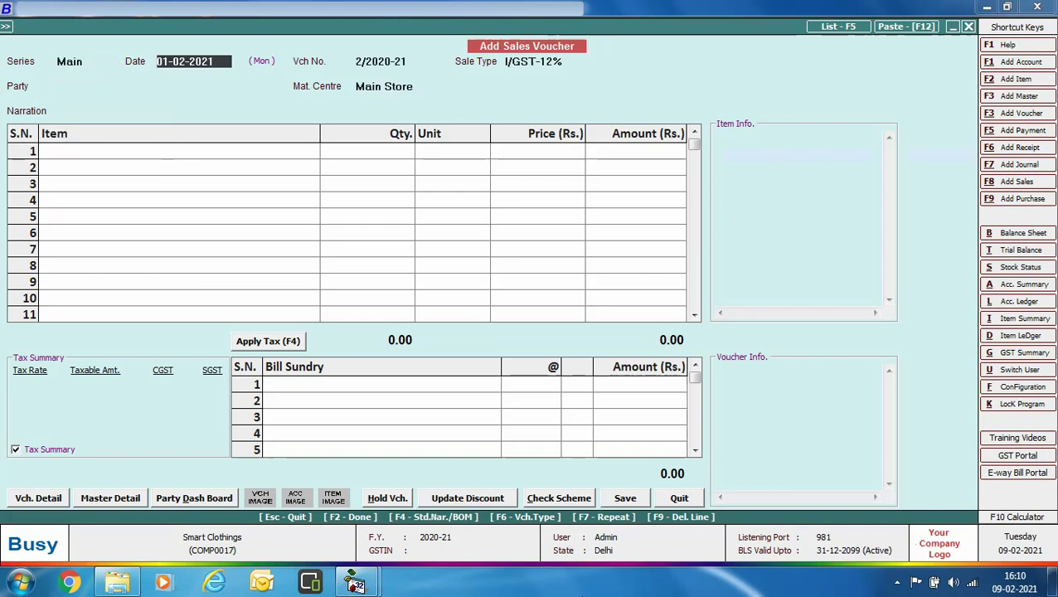
key(Return)
text(l)
key(Down)
key(Return)
key(Return)
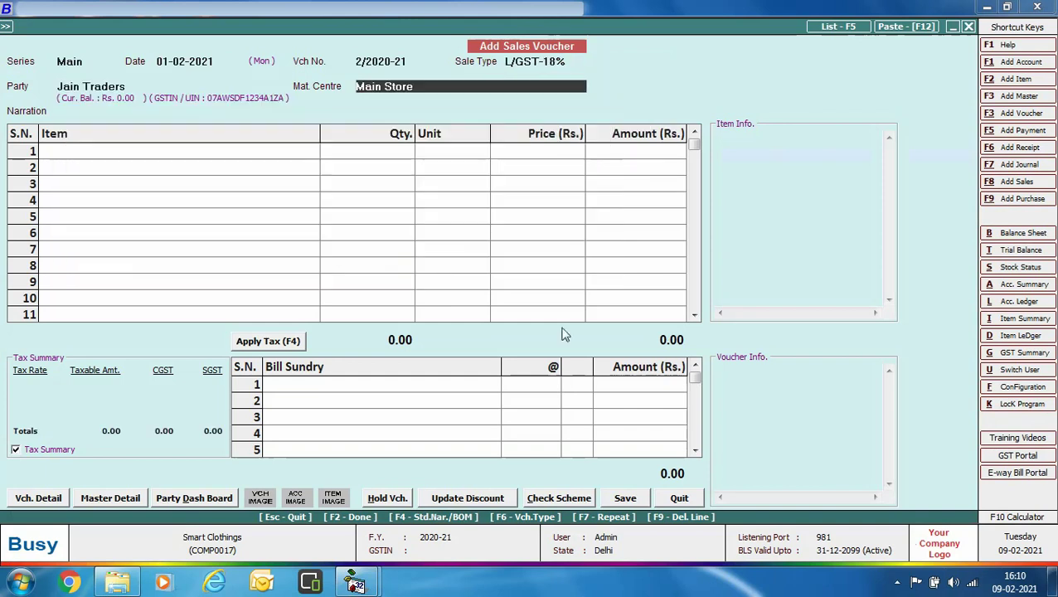
Add the item LG 2 Tonn Split Ac to the sales voucher with quantity 4 Pcs. and price 45,000
key(Return)
text(l)
key(Return)
text(4)
key(Return)
key(Return)
text(45000)
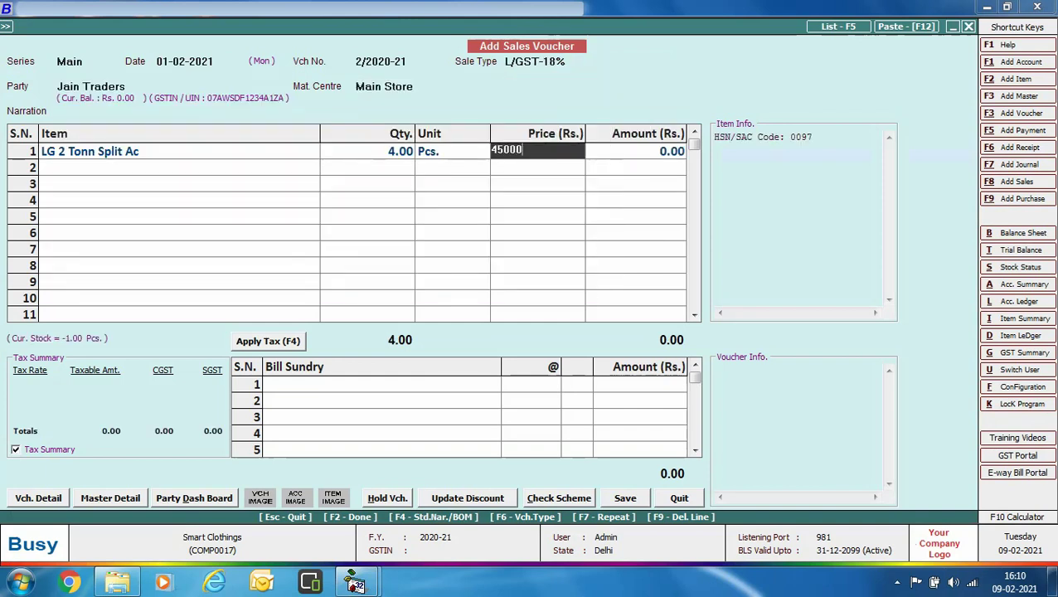
key(Return)
key(Return)
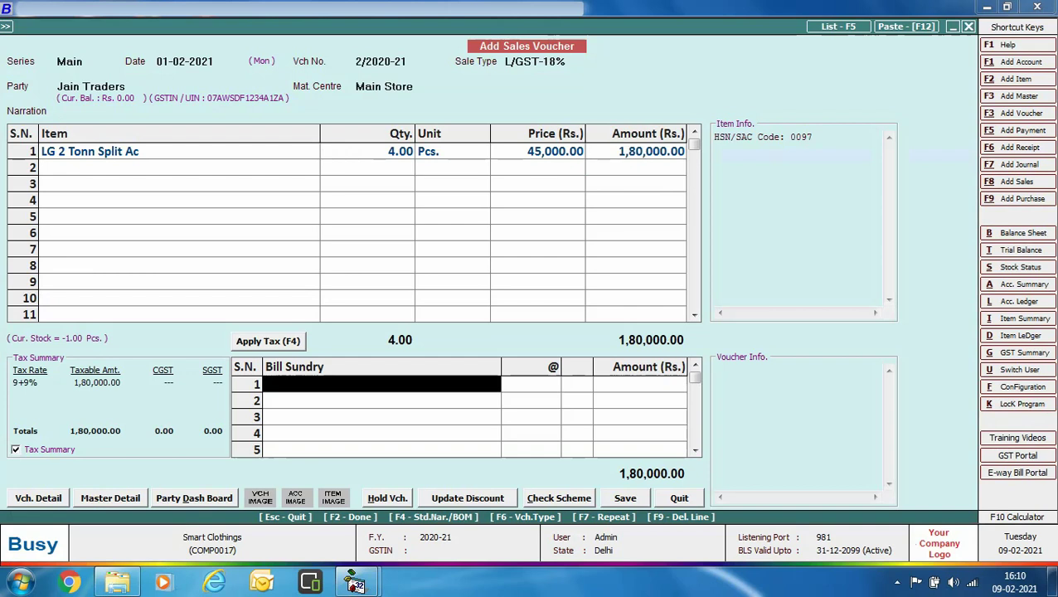
Save the sales voucher with CGST and SGST at 9% each, and decline printing the invoice
key(Return)
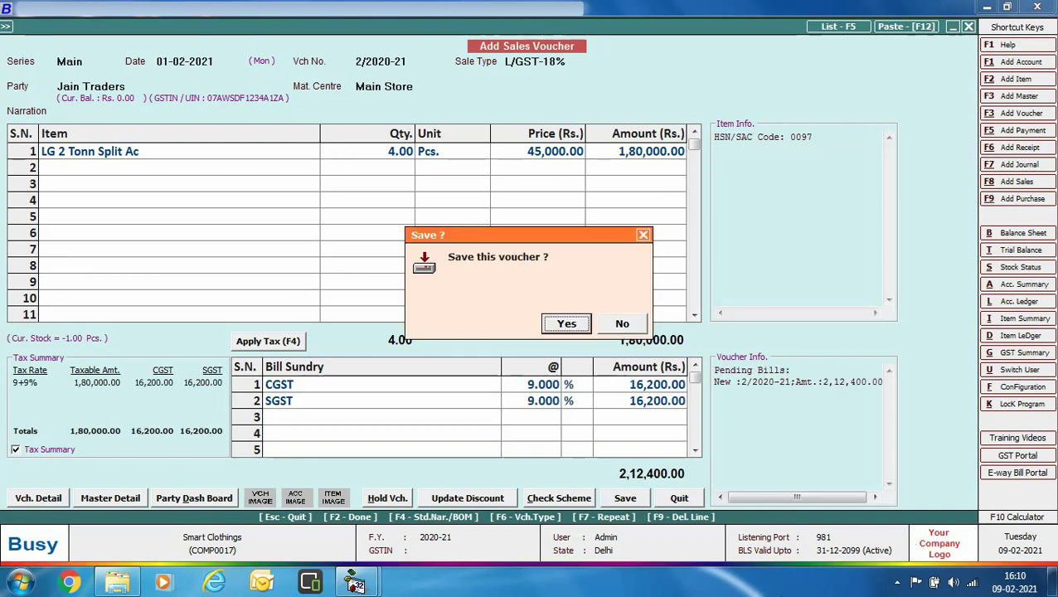
key(Return)
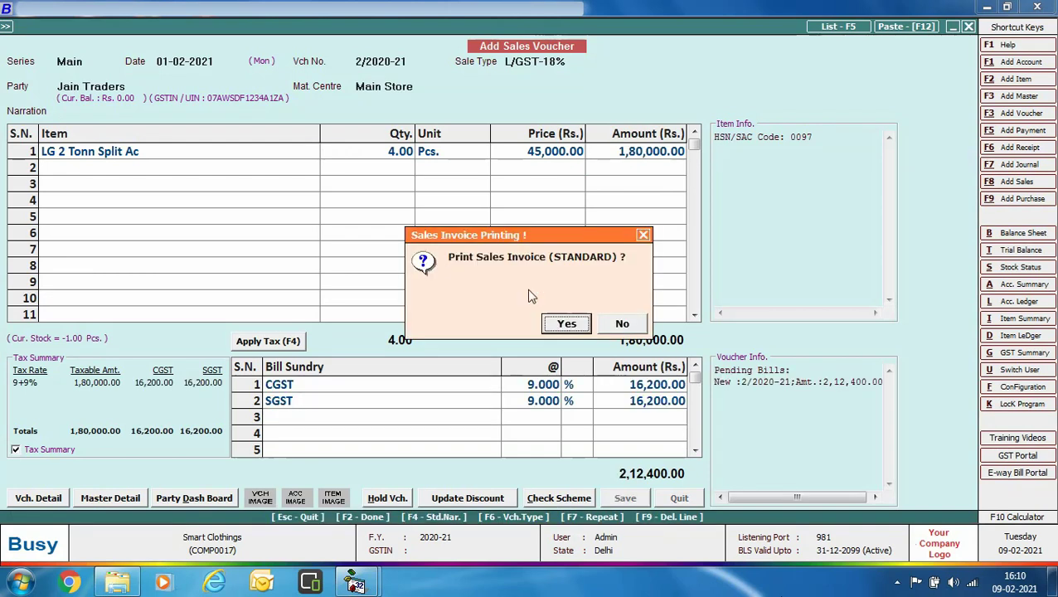
click(617, 333)
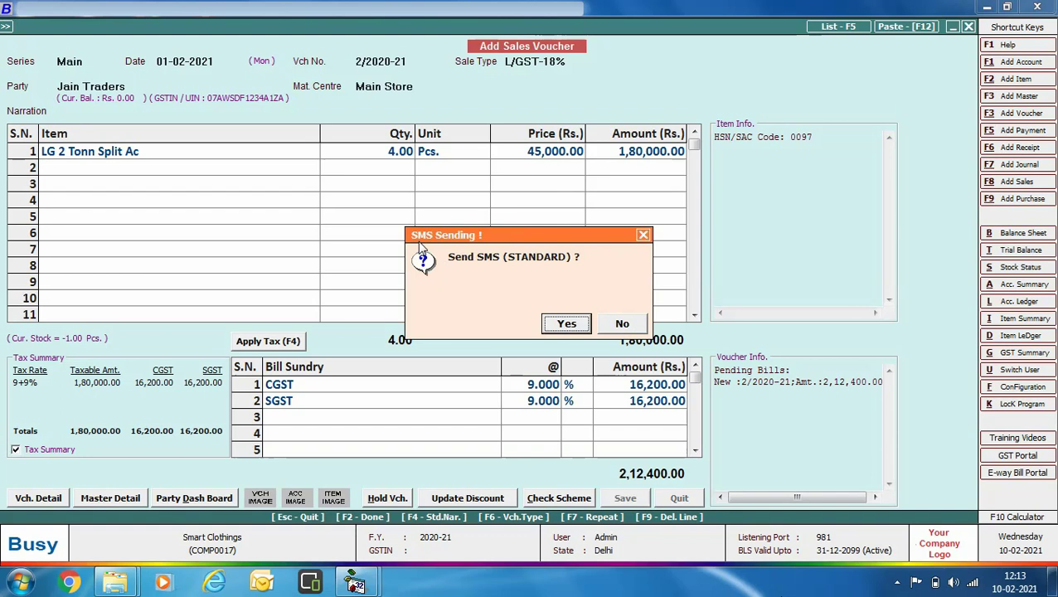
Send the sales invoice to Jain Traders through WhatsApp in the STANDARD format using SMS API WA, and leave voucher entry
click(566, 324)
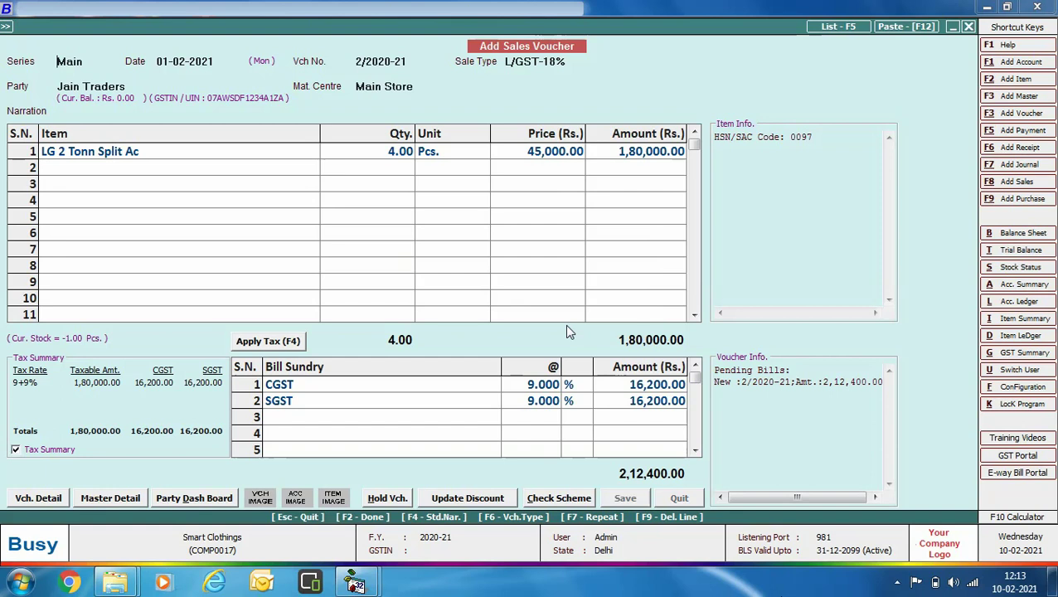
key(Return)
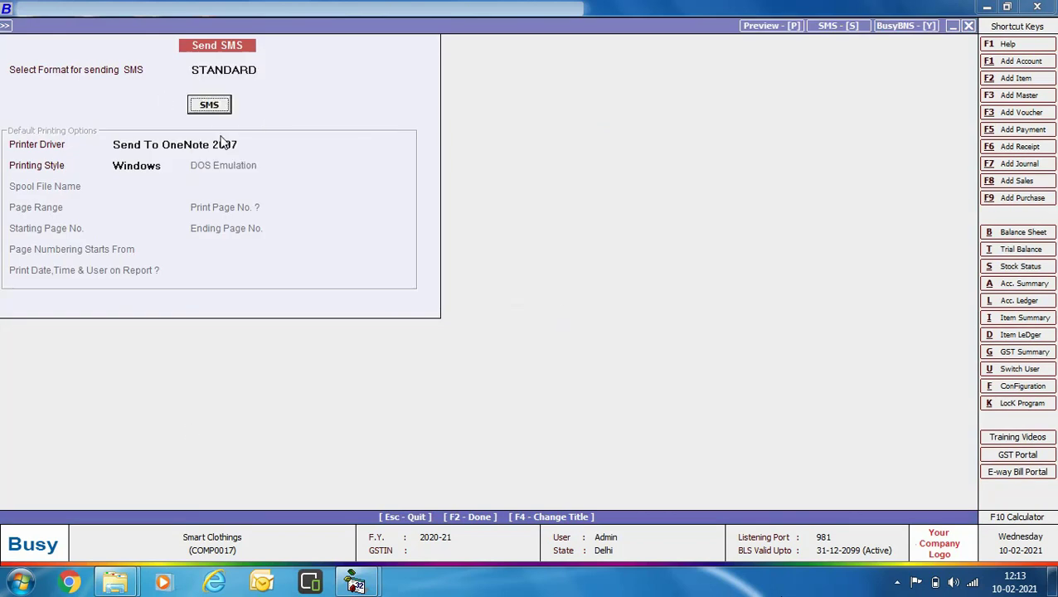
click(211, 105)
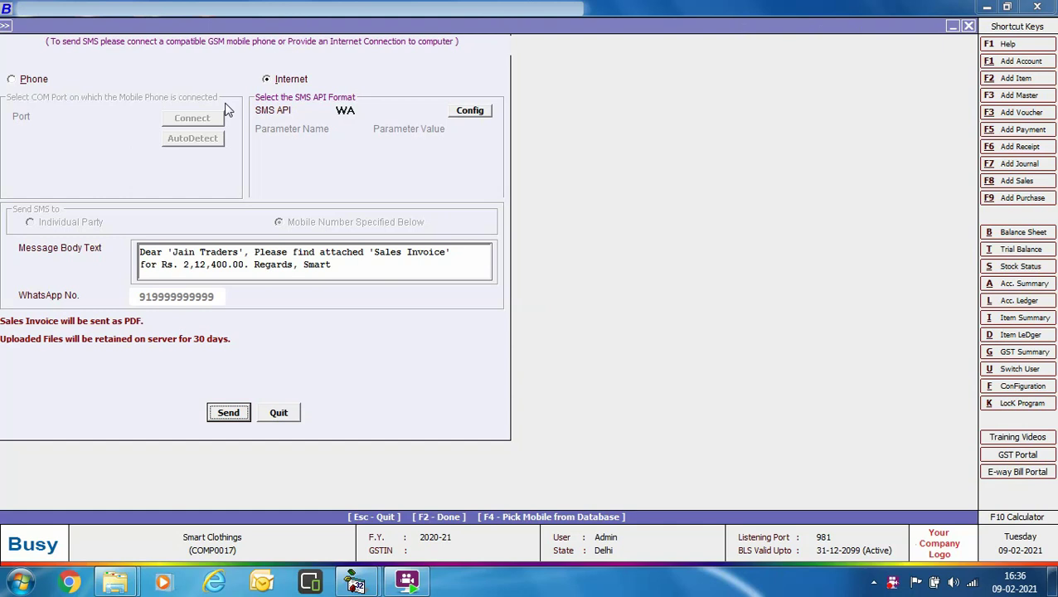
click(230, 413)
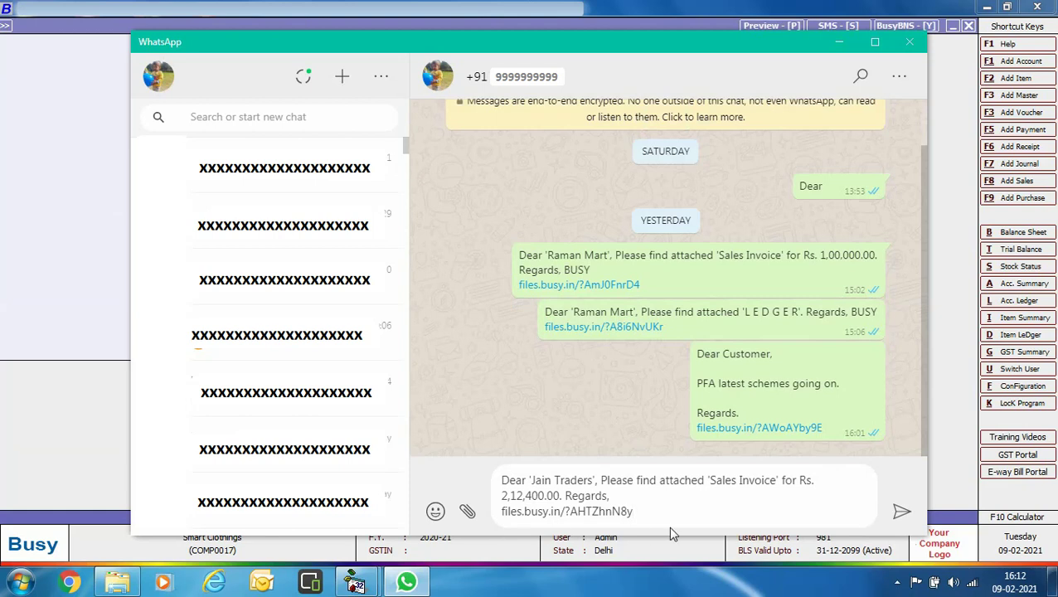
click(903, 514)
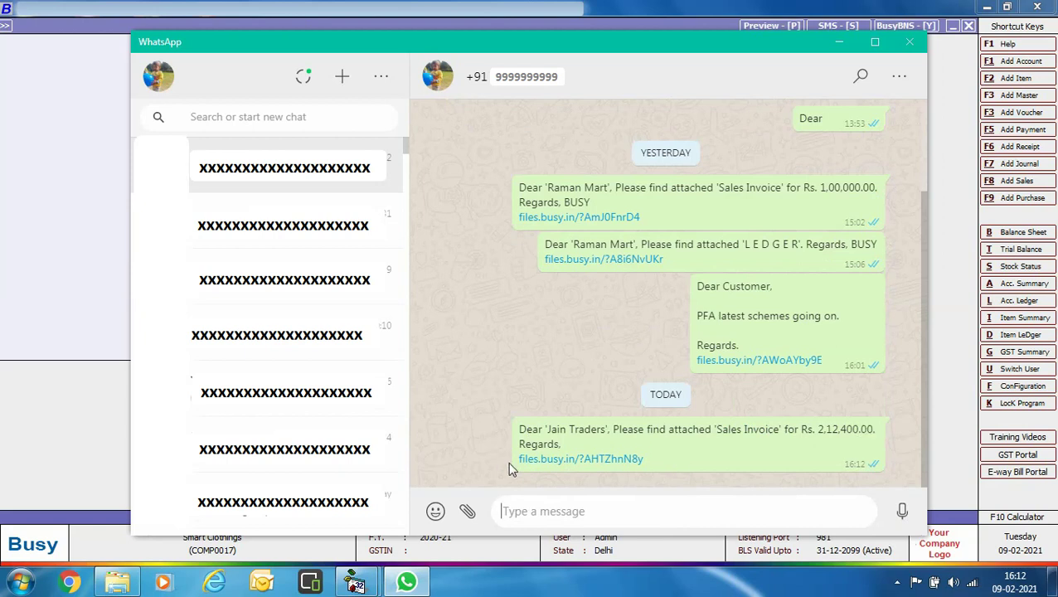
click(909, 42)
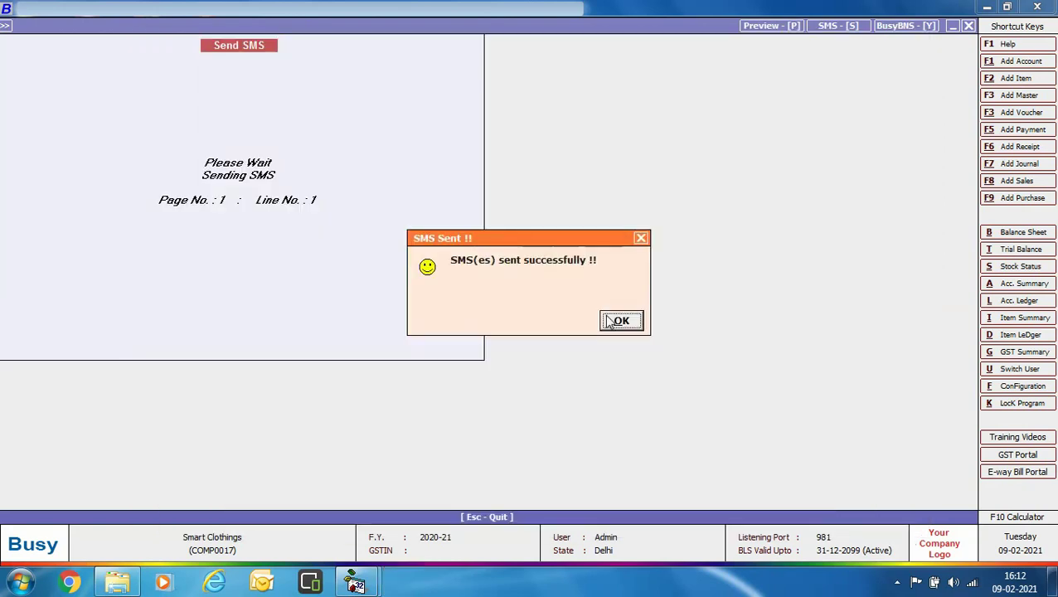
click(608, 320)
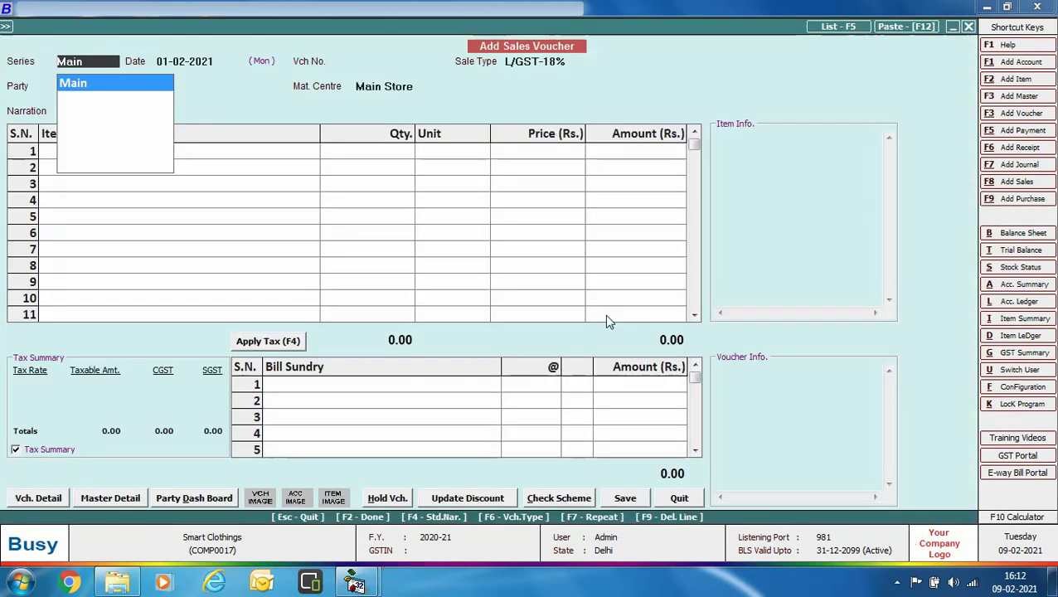
click(678, 498)
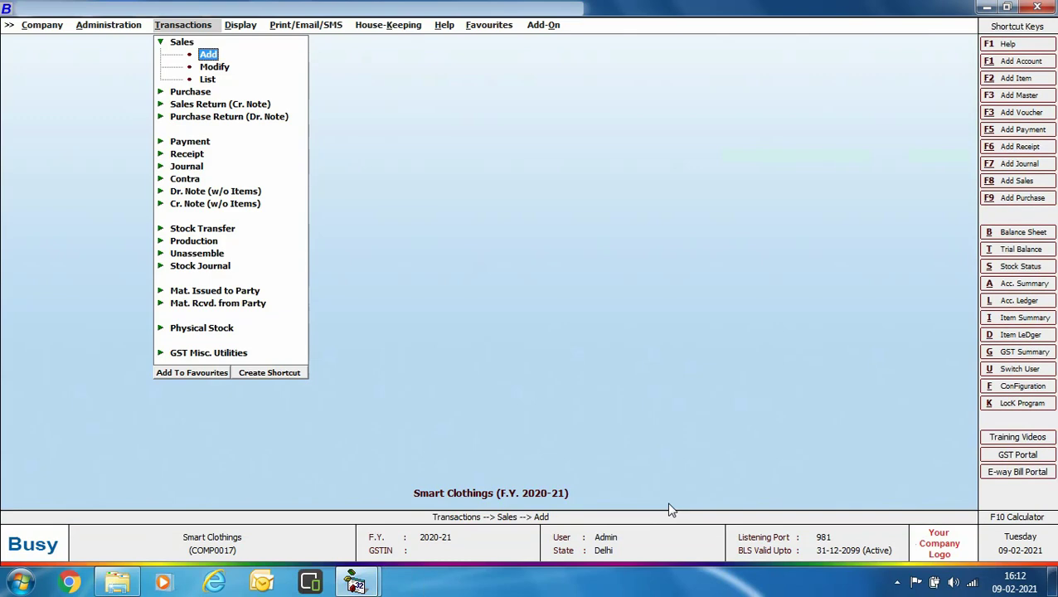
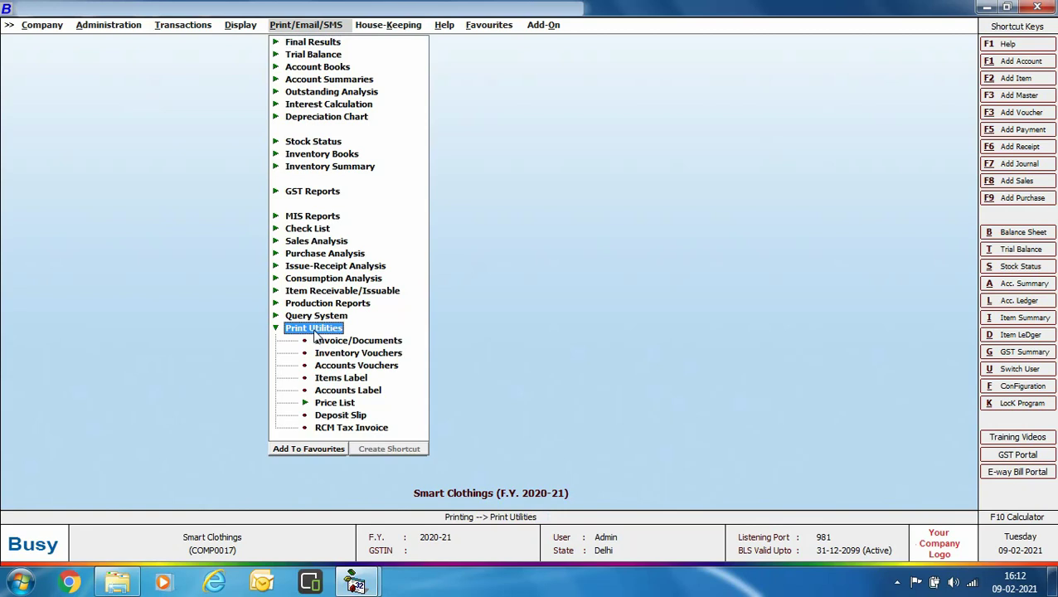
Set up date-wise printing of sales inventory vouchers for series Main from 01-02-2021 to 01-02-2021 with 1 copy
double_click(332, 353)
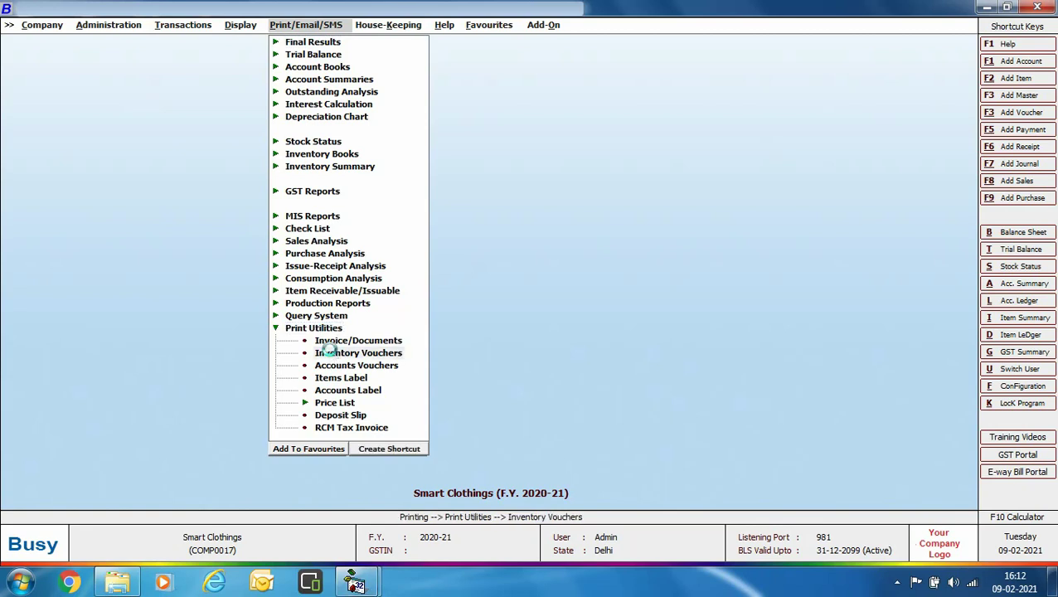
click(71, 279)
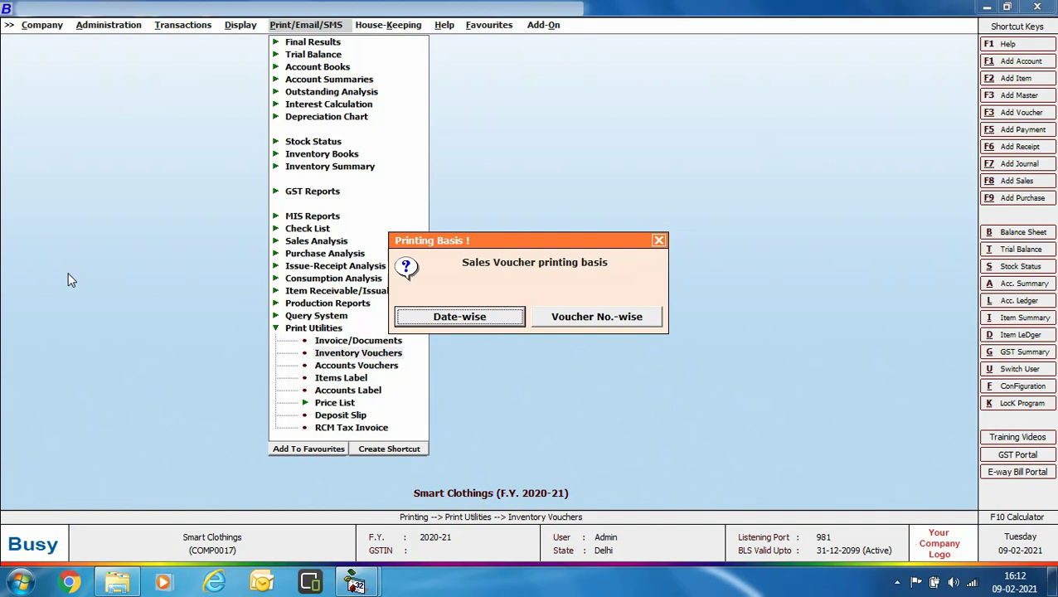
key(Return)
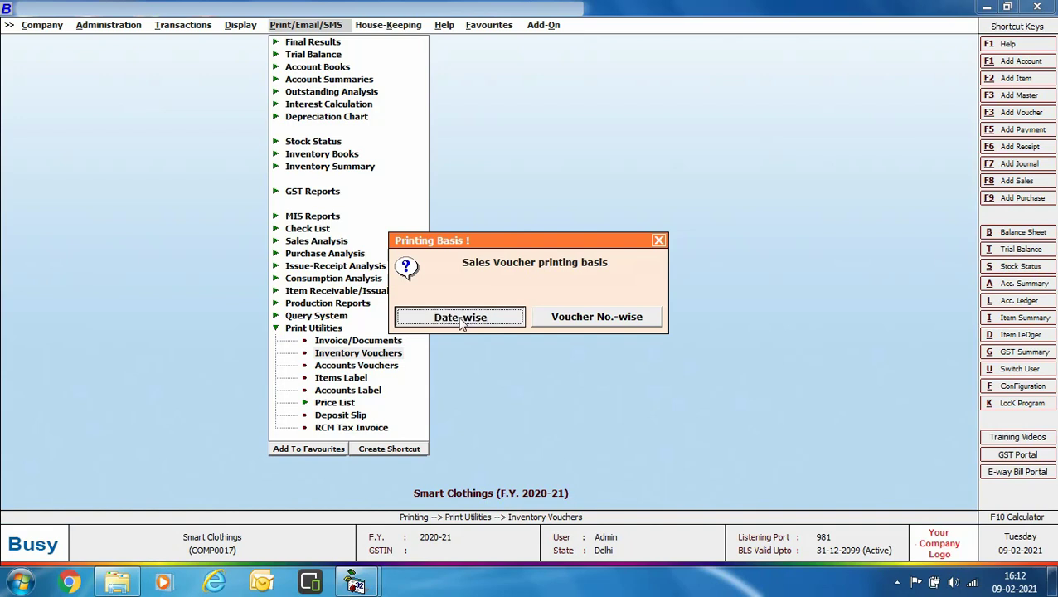
key(Return)
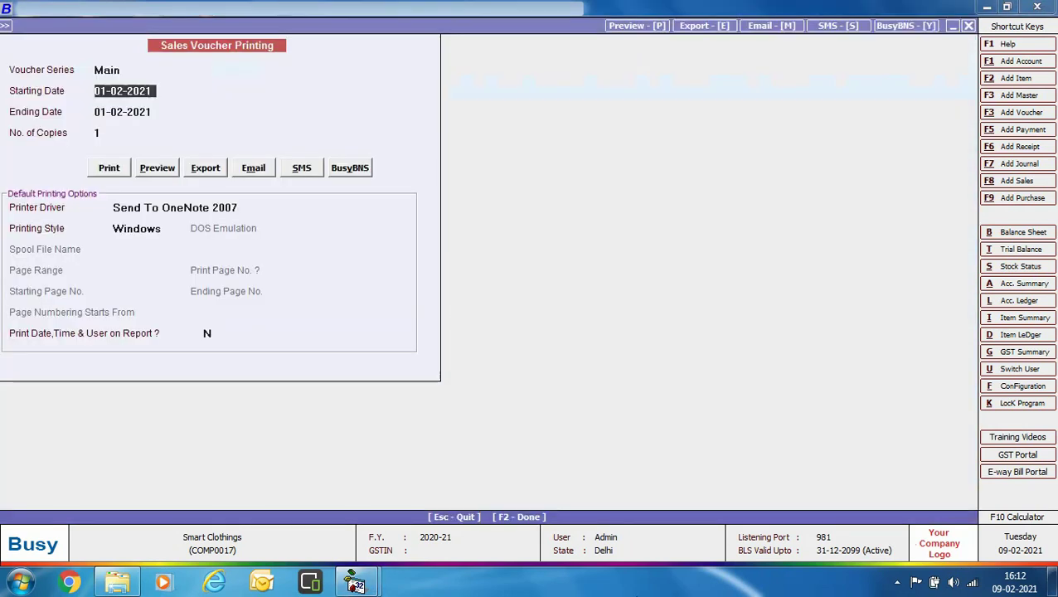
key(Return)
key(Return)
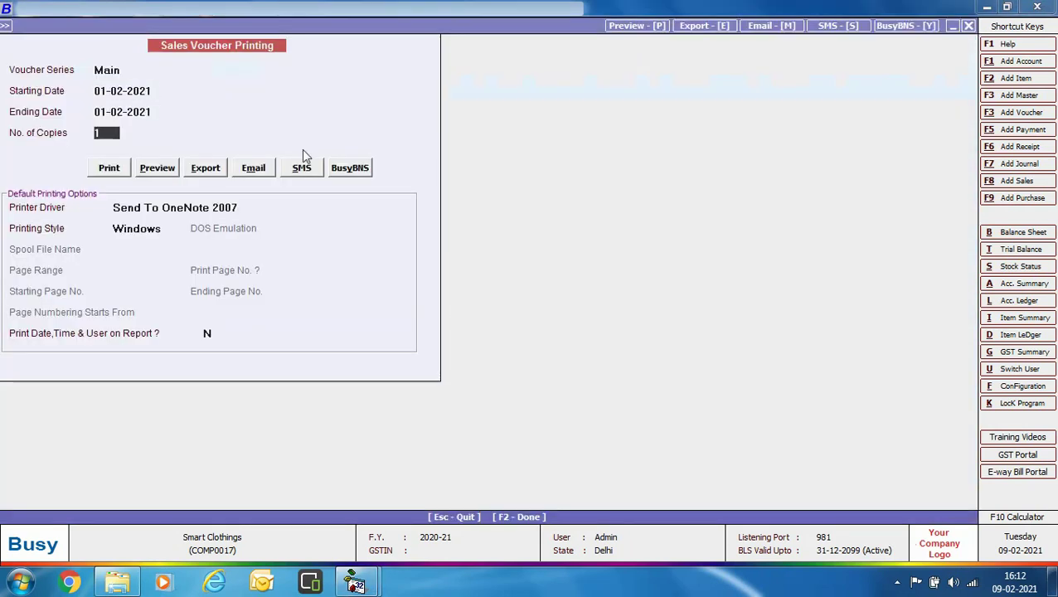
Start sending the sales vouchers to individual parties through WhatsApp and send the first party's message
click(316, 168)
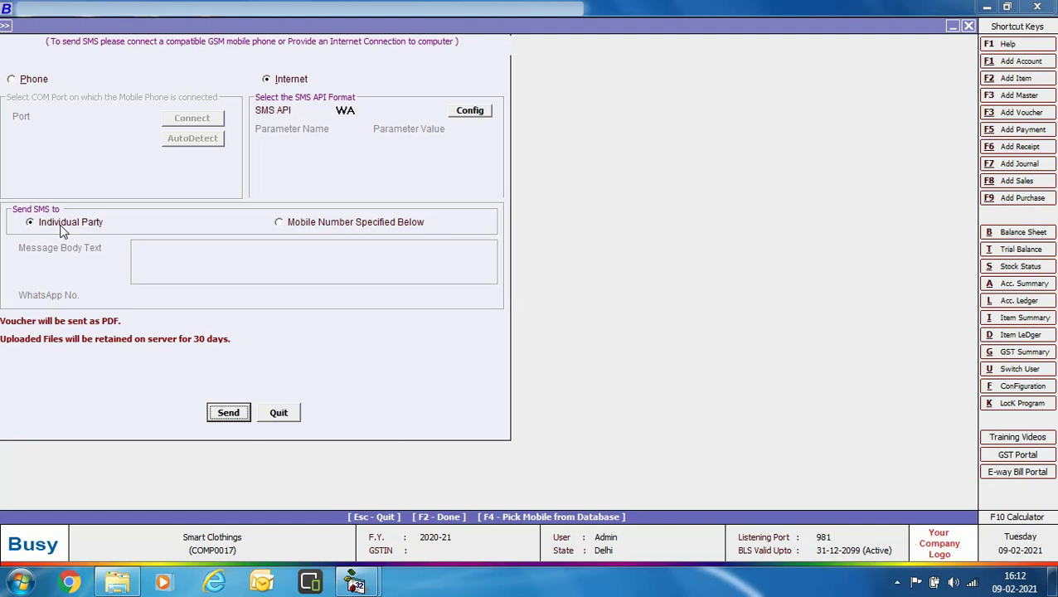
click(228, 413)
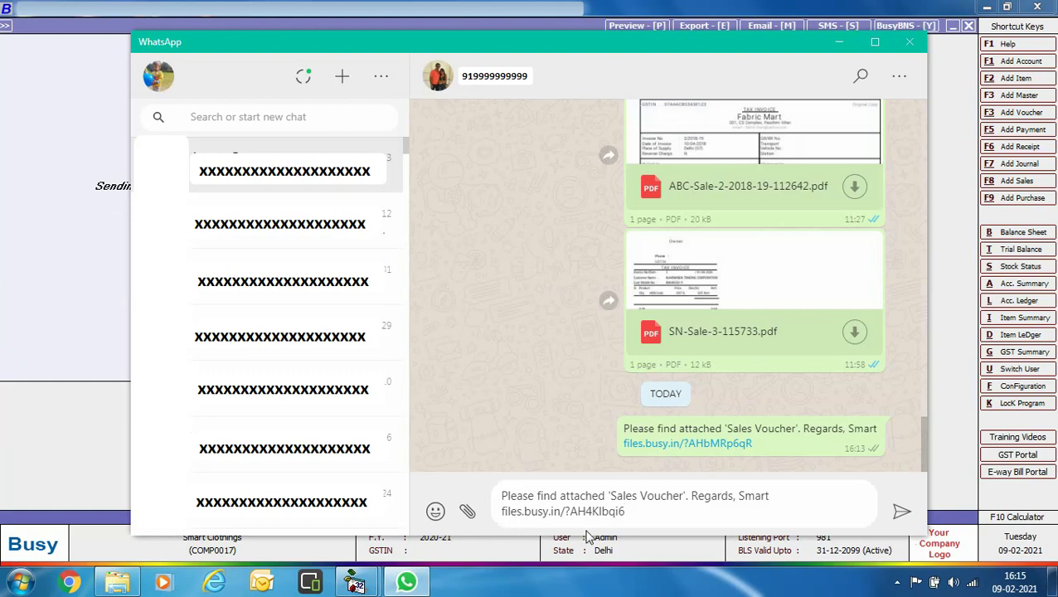
click(902, 512)
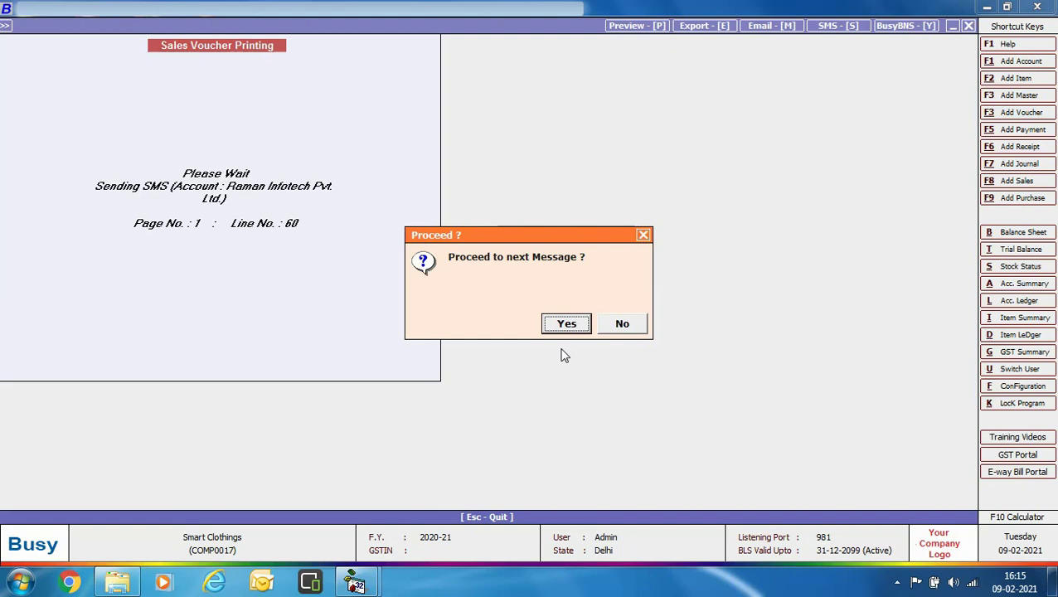
Proceed to the next party's sales voucher message, send it in WhatsApp, and close sales voucher printing
click(579, 330)
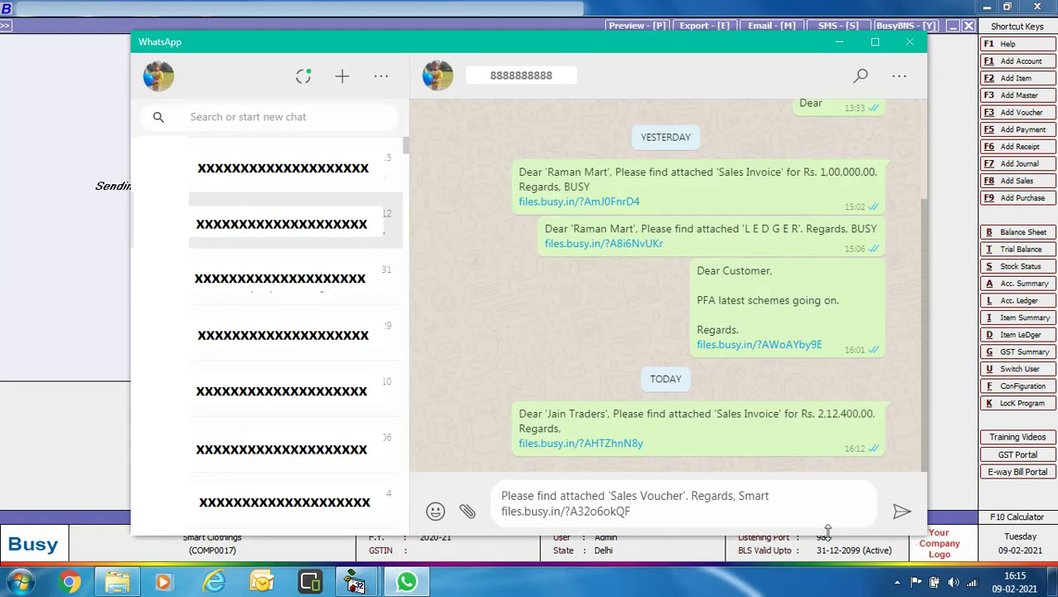
click(903, 512)
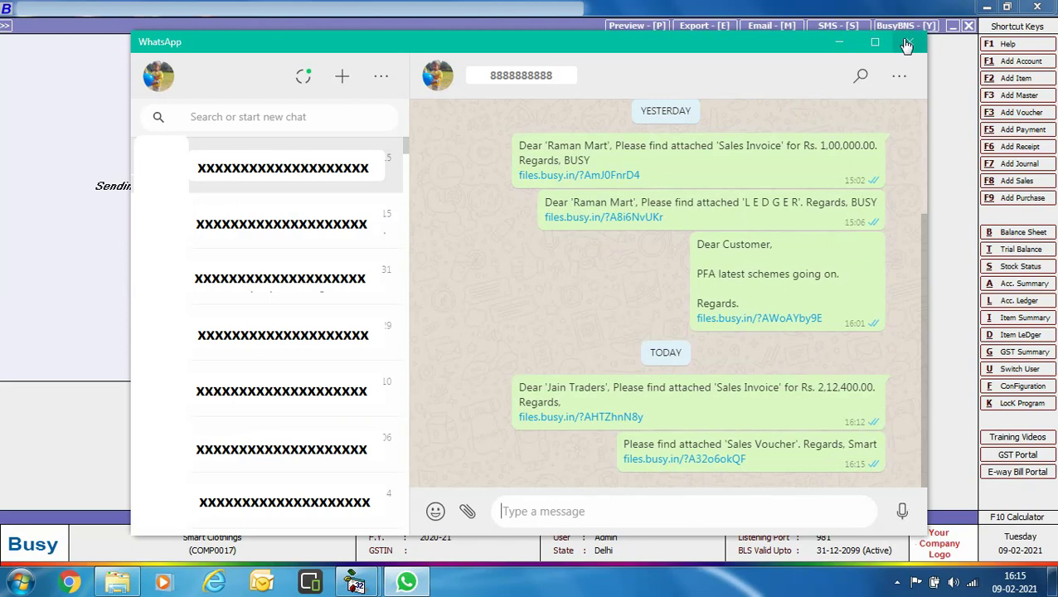
click(907, 43)
click(624, 324)
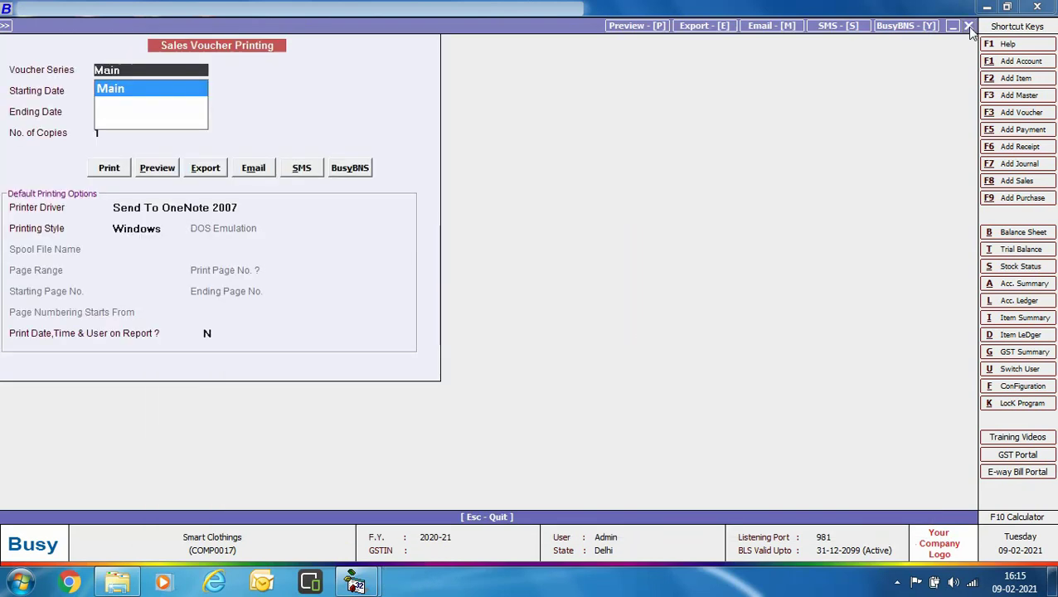
click(967, 26)
click(659, 239)
Set up account-wise ledger printing for the single account Jain Traders with starting date 01-01-2021 and ending date 01-02-2021
click(336, 67)
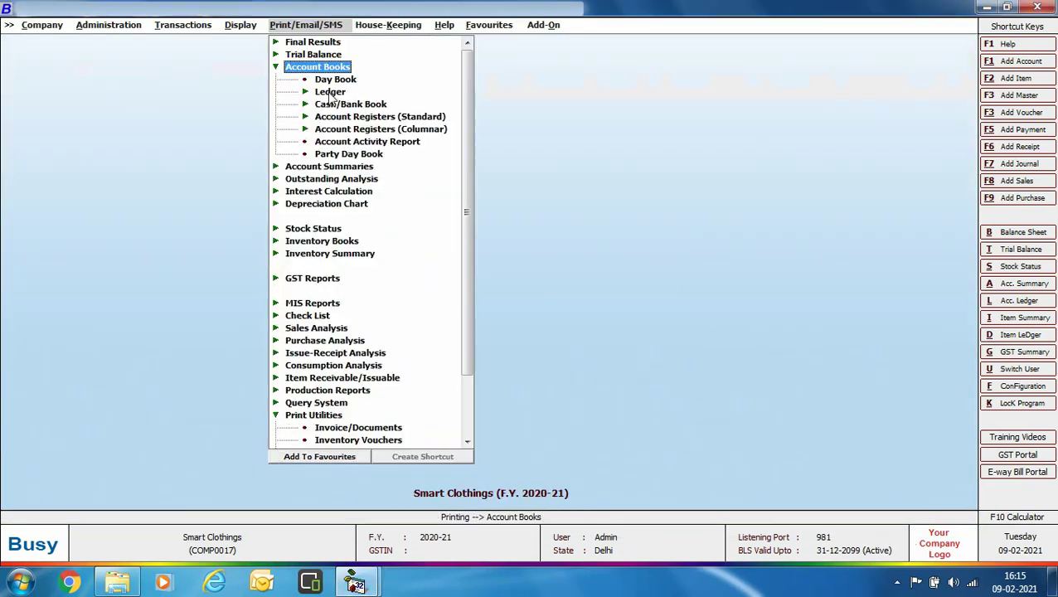
click(331, 93)
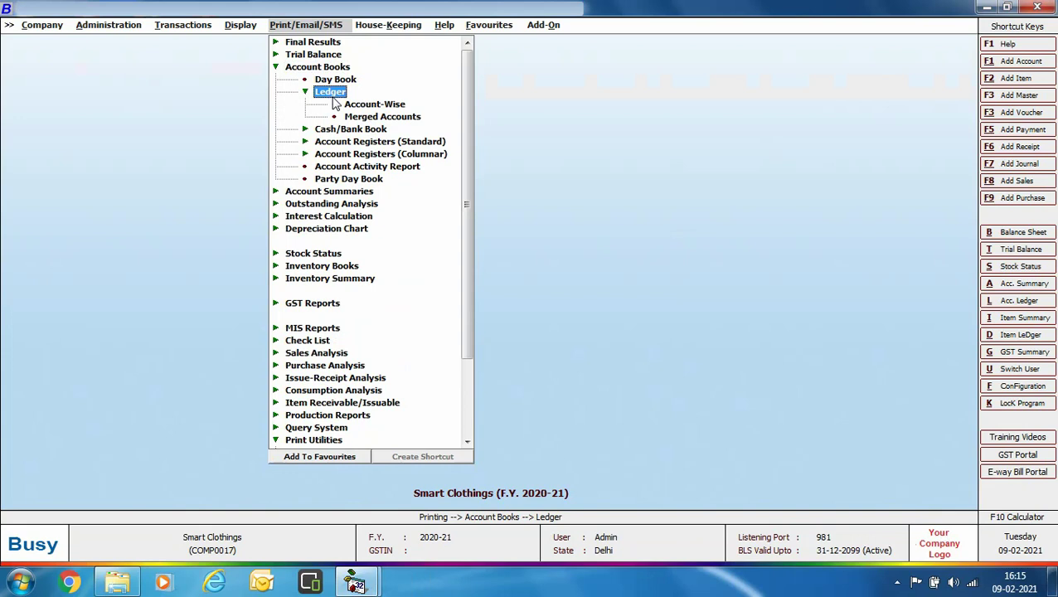
click(353, 106)
click(426, 313)
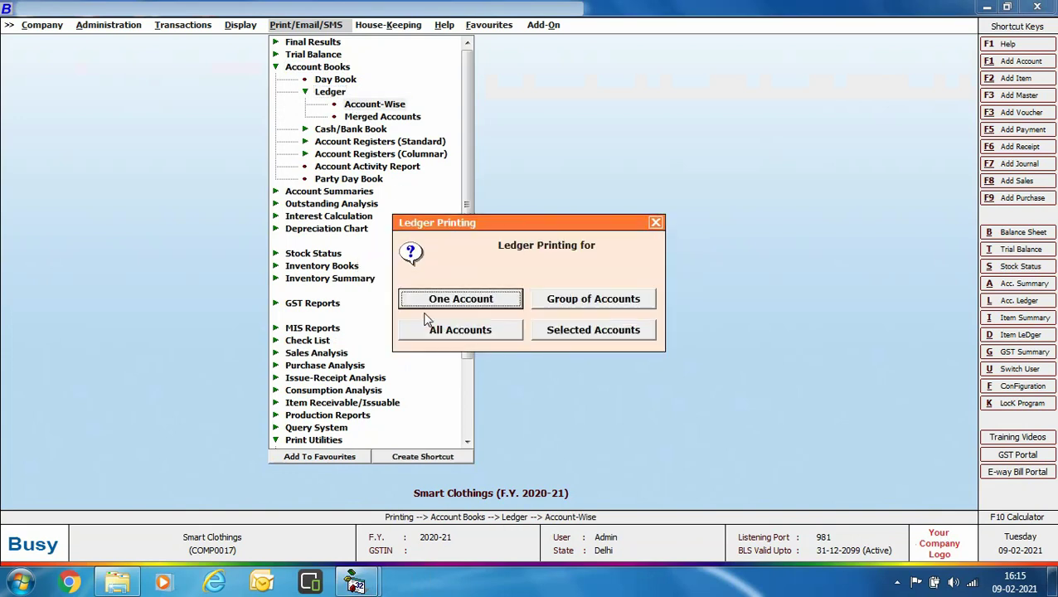
click(432, 303)
text(jai)
key(Return)
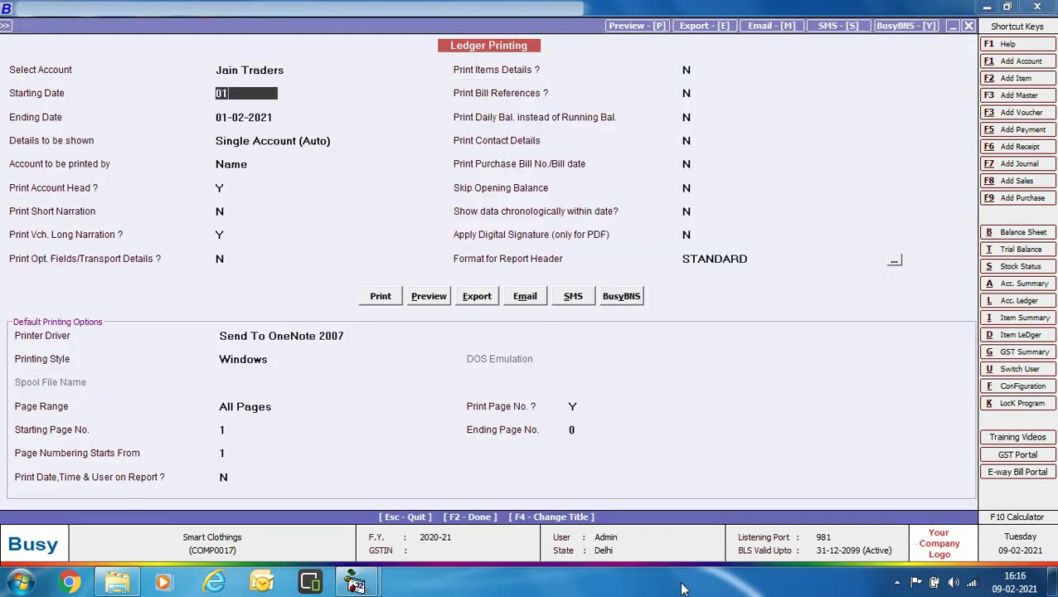
text(0101)
key(Return)
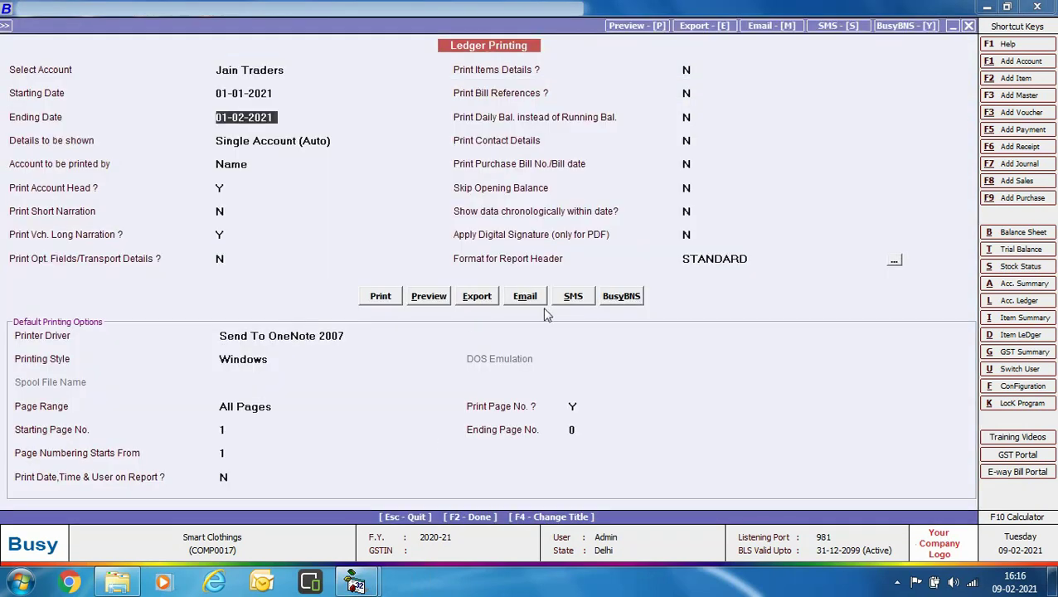
Send the Jain Traders ledger as a PDF through WhatsApp, and close ledger printing to return to the main window
click(572, 299)
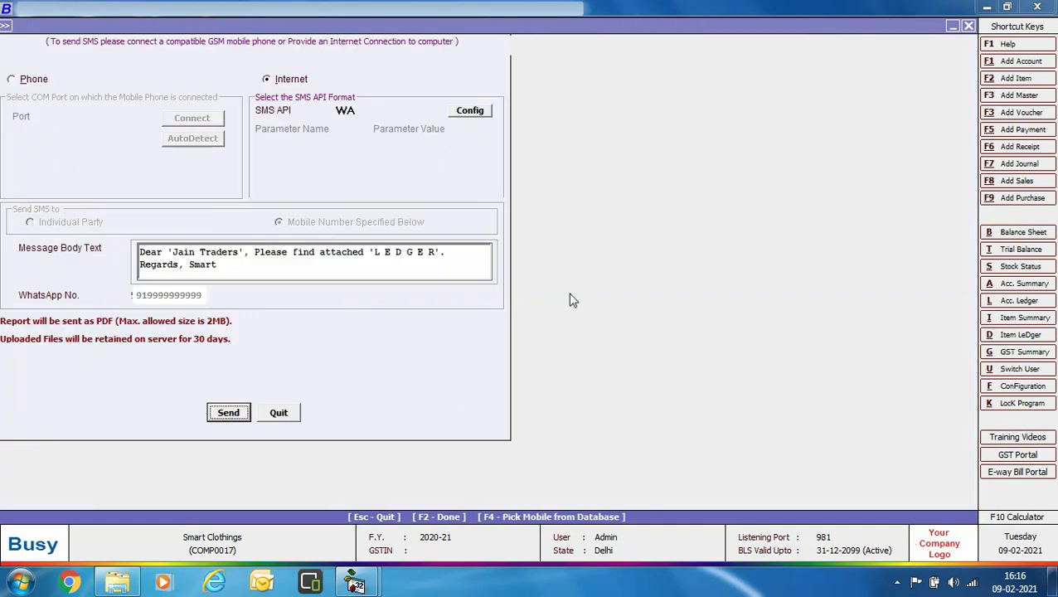
click(229, 413)
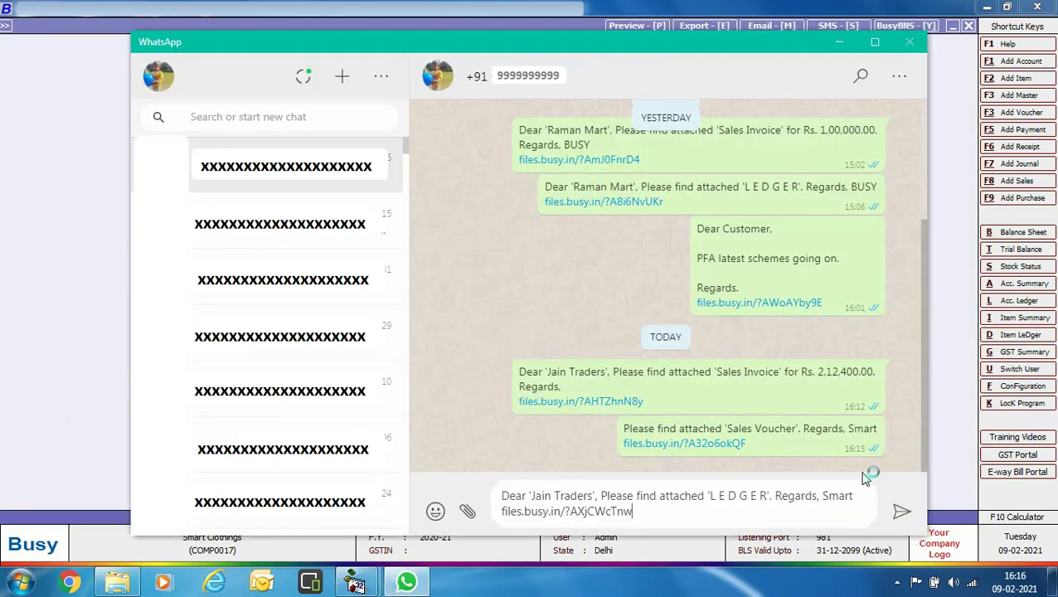
click(902, 512)
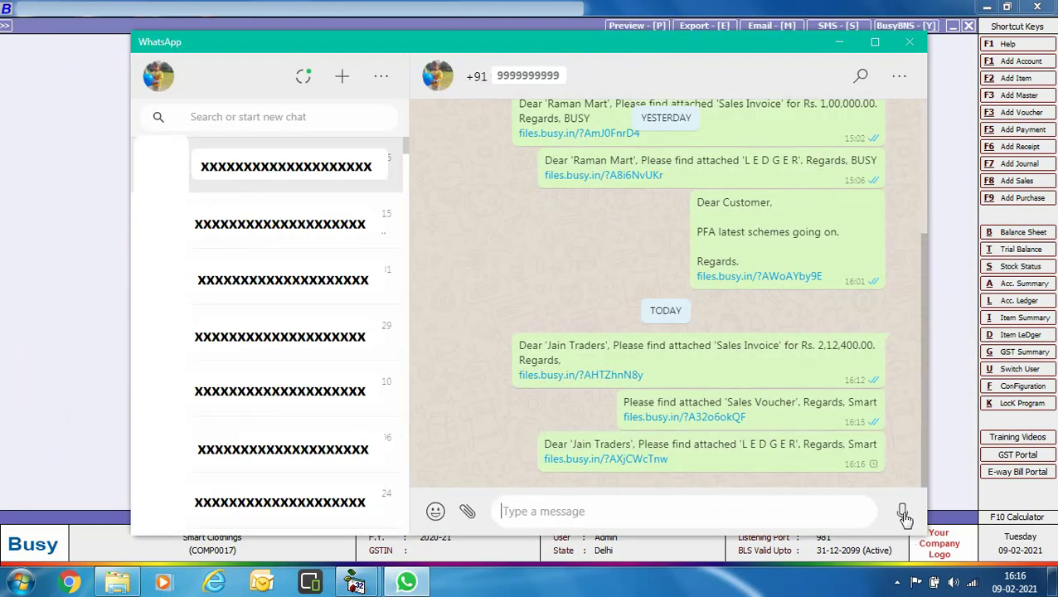
click(910, 42)
click(626, 321)
key(Escape)
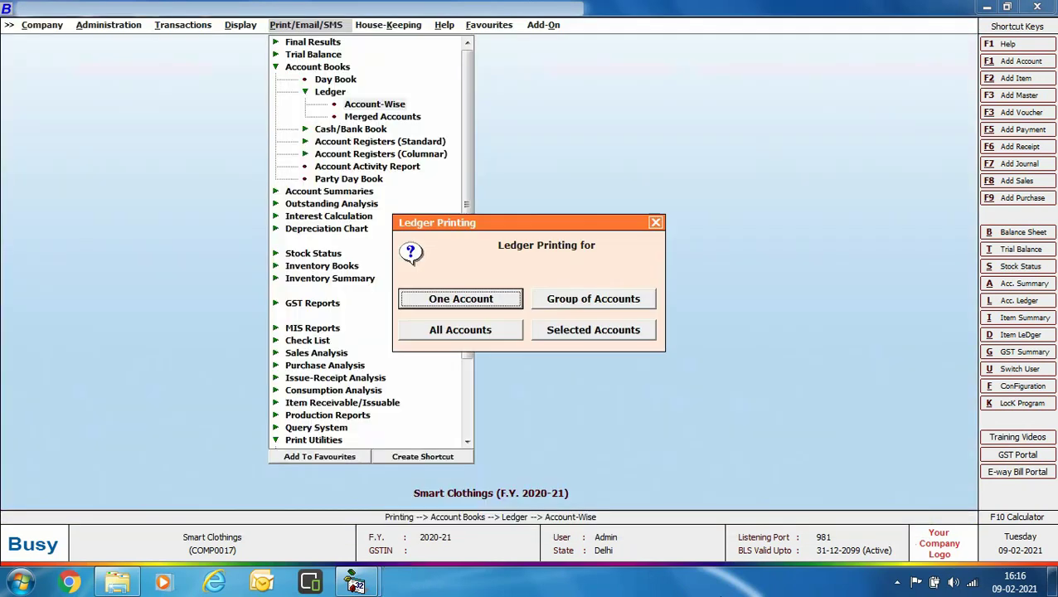
key(Escape)
key(Escape)
key(Escape)
key(Escape)
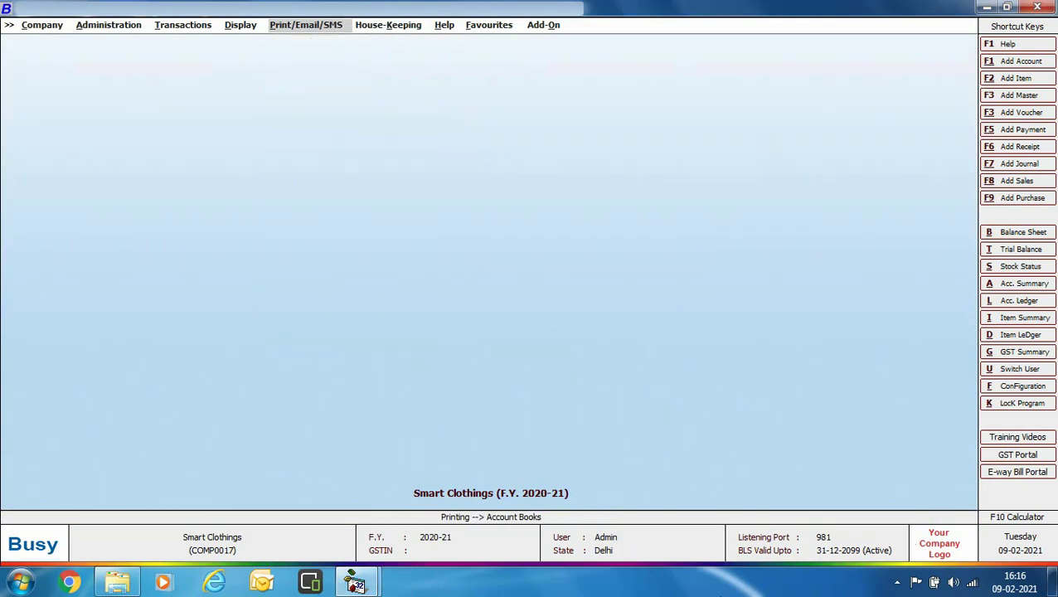